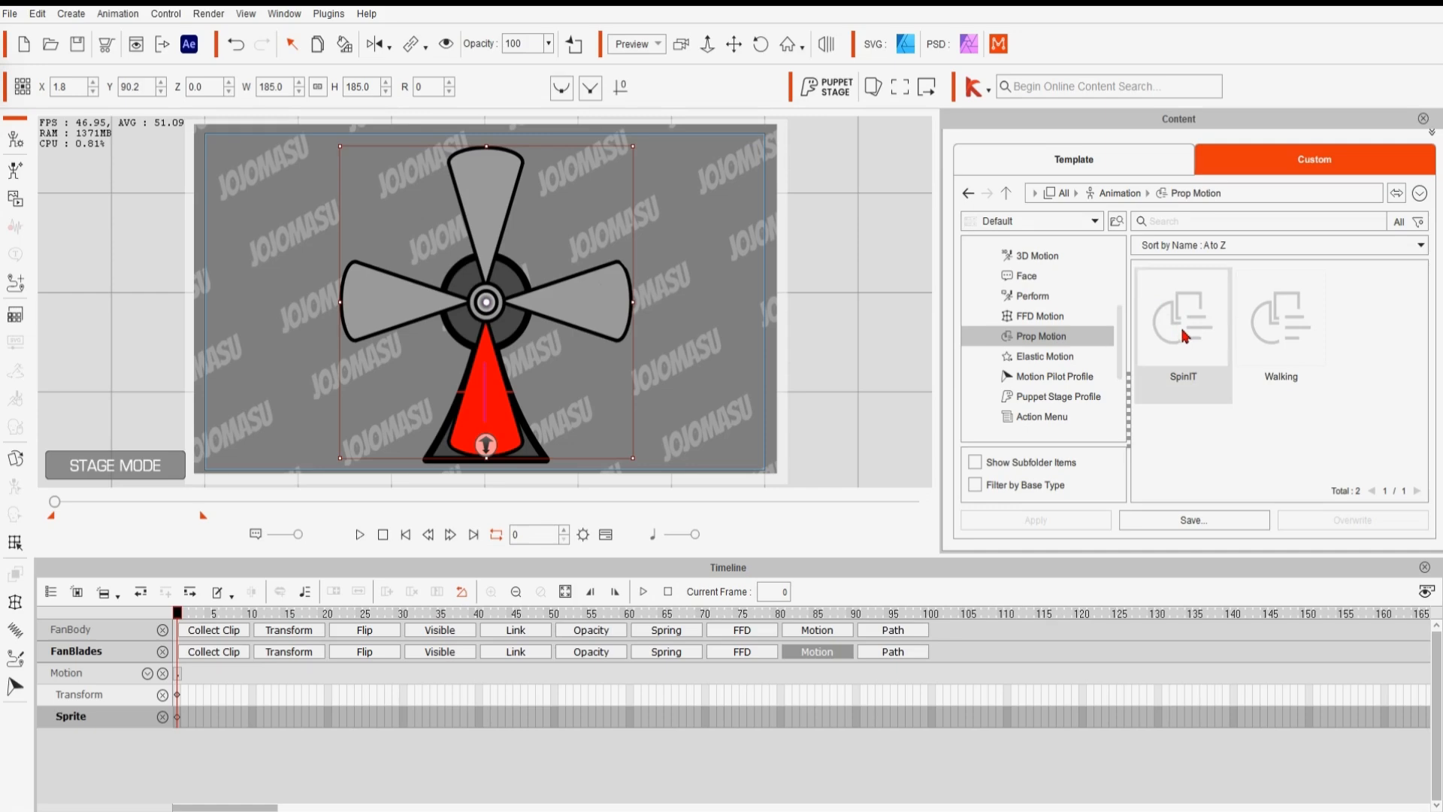
# - Apply the SpinIT prop motion from the content library to the fan blades
pyautogui.moveTo(1184, 336); pyautogui.dragTo(605, 316)
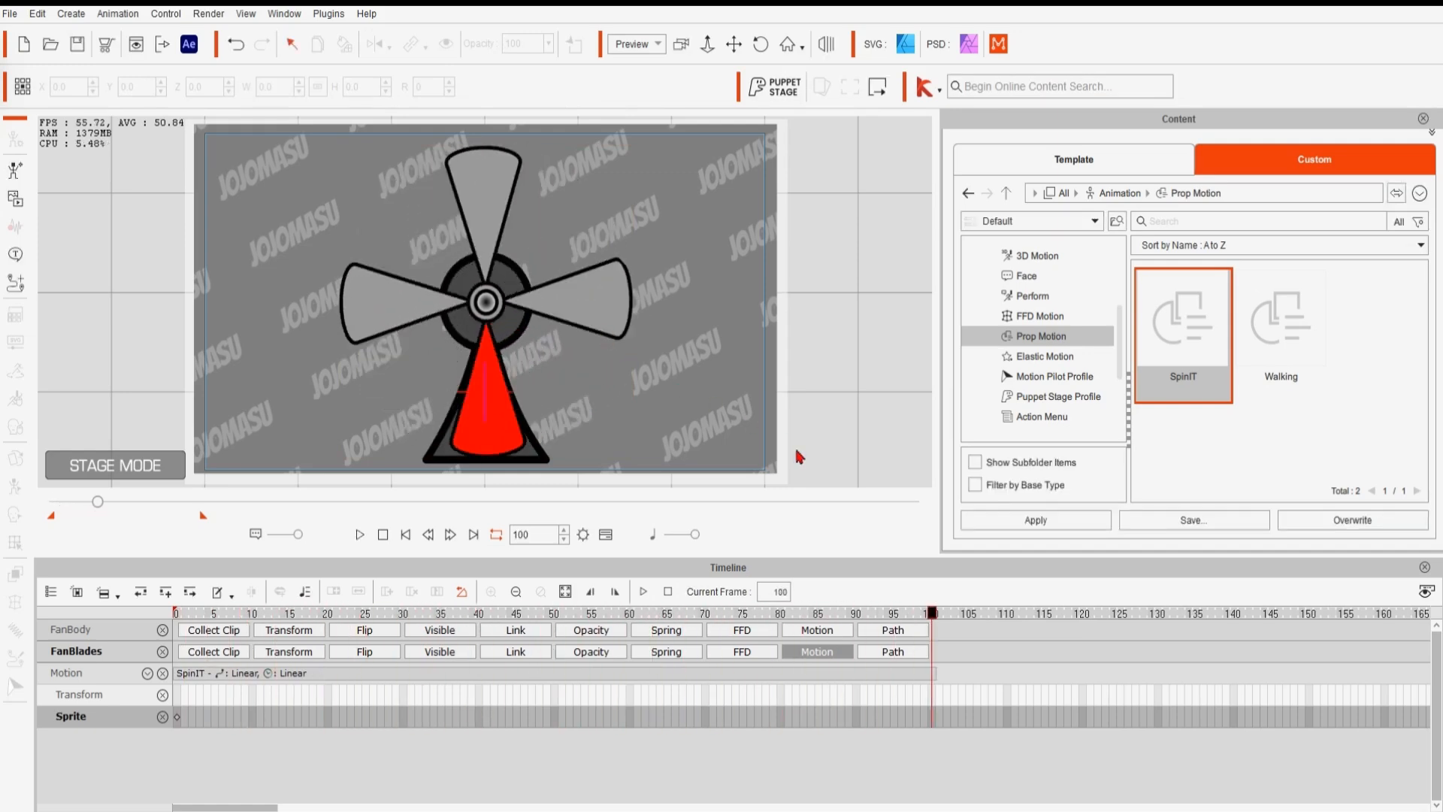
# - Scrub through the SpinIT motion clip on the timeline to examine how the blades rotate frame by frame
pyautogui.moveTo(936, 615); pyautogui.dragTo(140, 695)
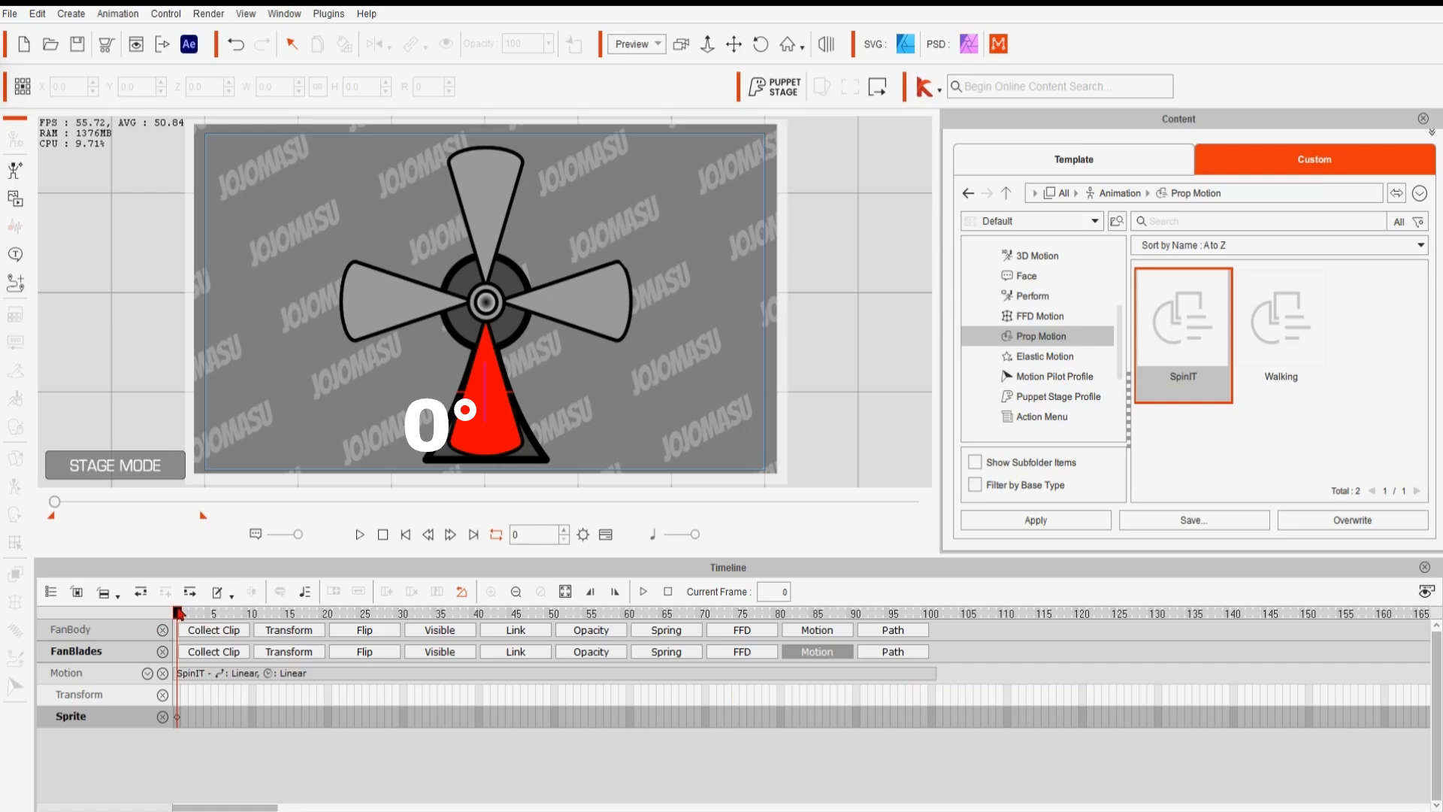
pyautogui.moveTo(179, 613); pyautogui.dragTo(747, 716)
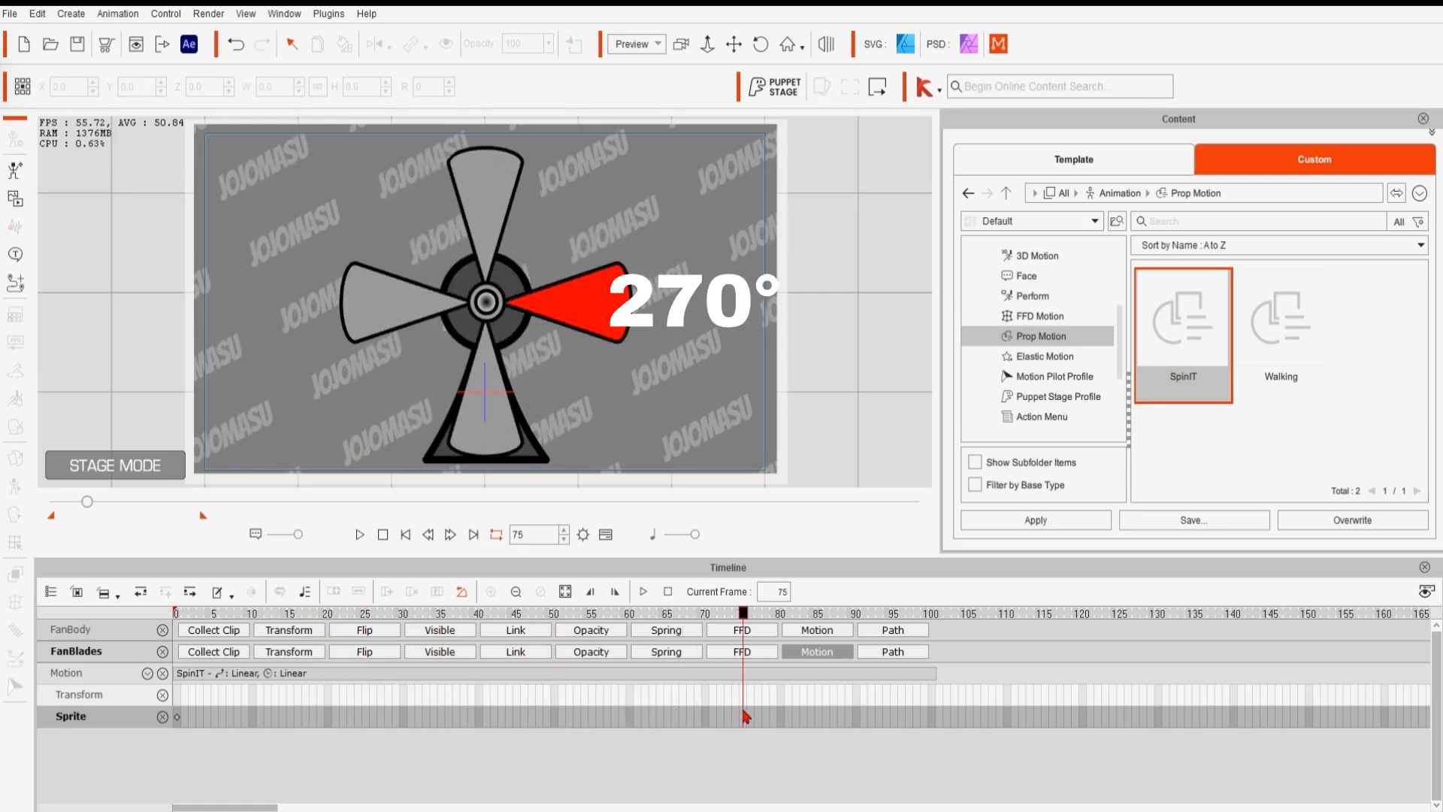
pyautogui.moveTo(746, 716); pyautogui.dragTo(925, 726)
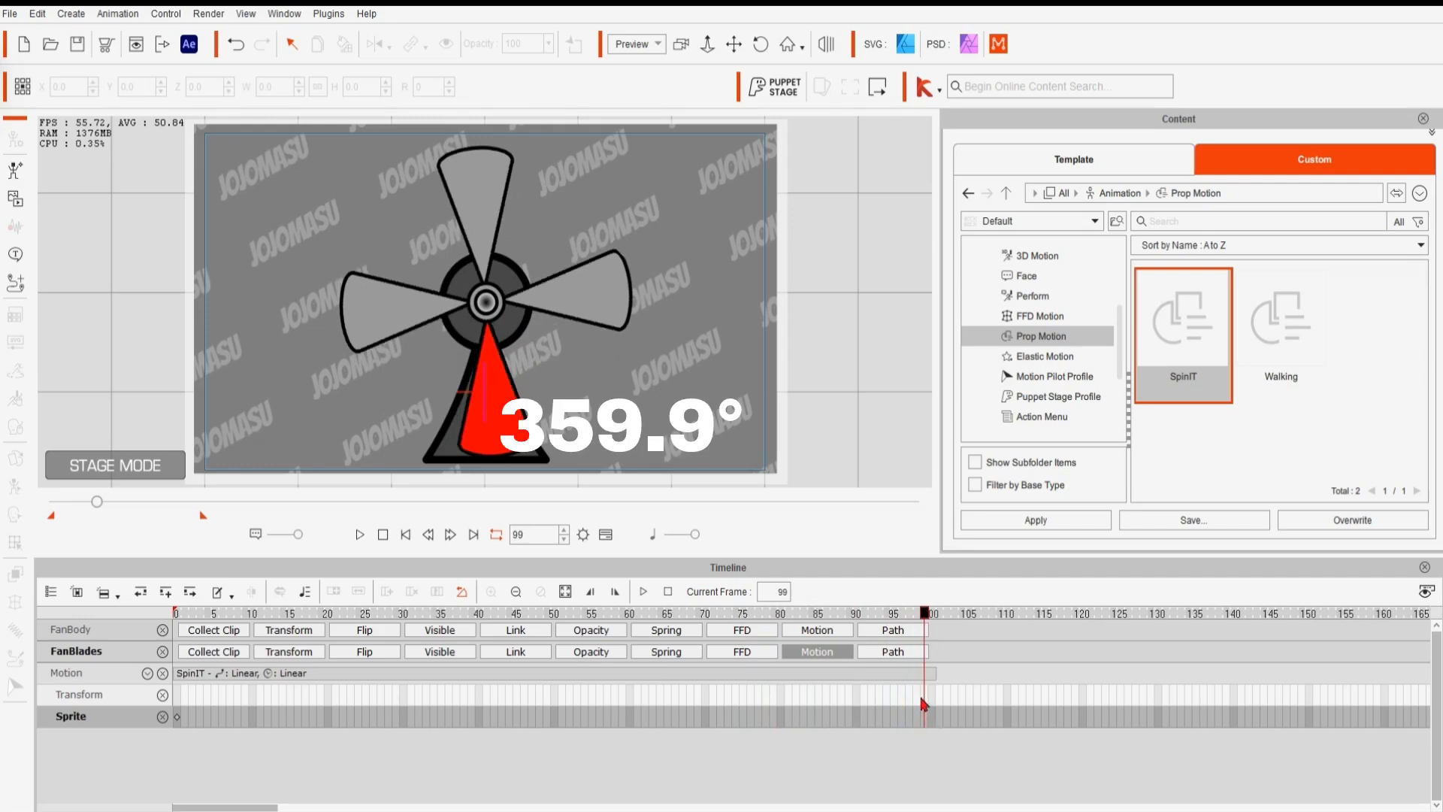
pyautogui.moveTo(927, 621); pyautogui.dragTo(940, 621)
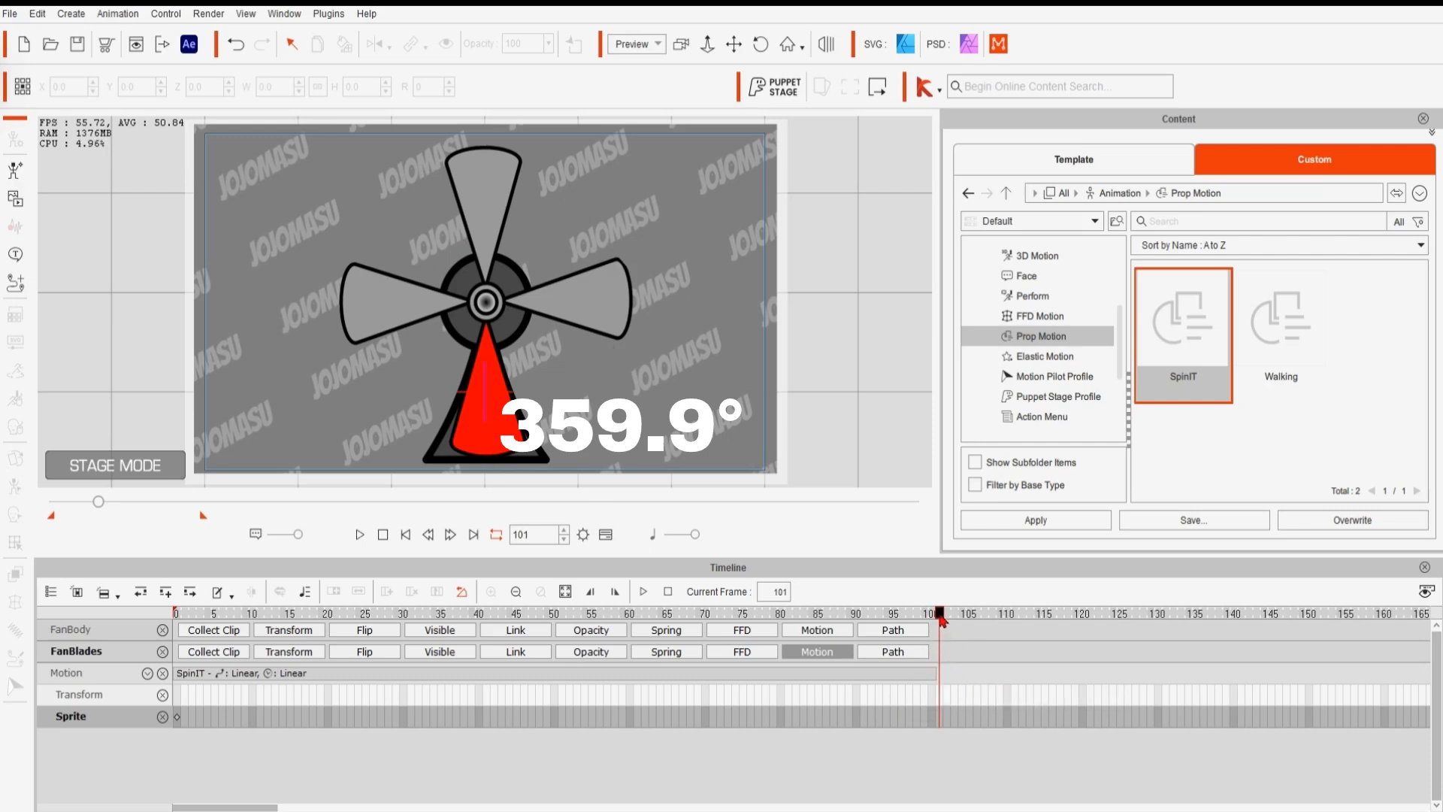
pyautogui.moveTo(942, 618); pyautogui.dragTo(934, 619)
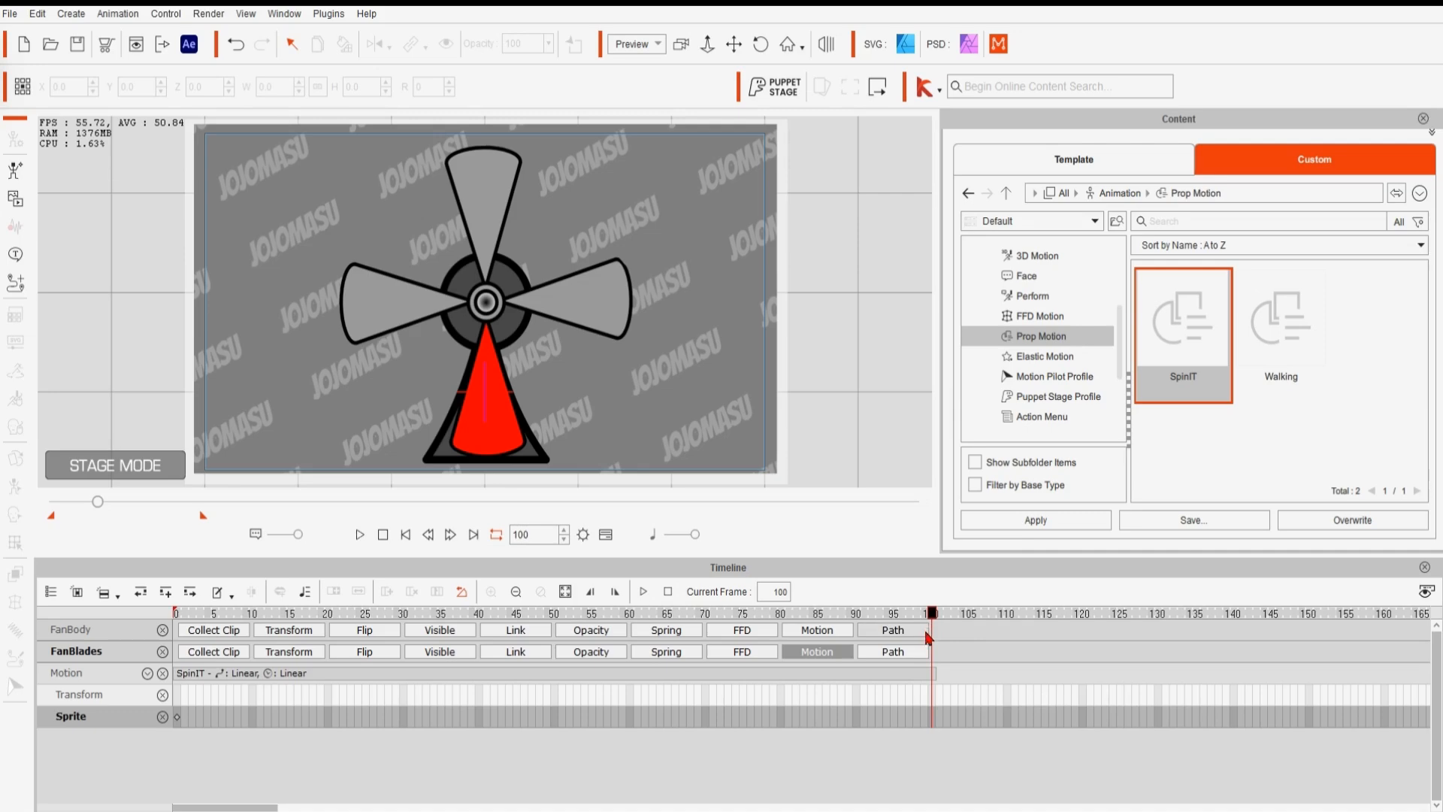
pyautogui.click(690, 675)
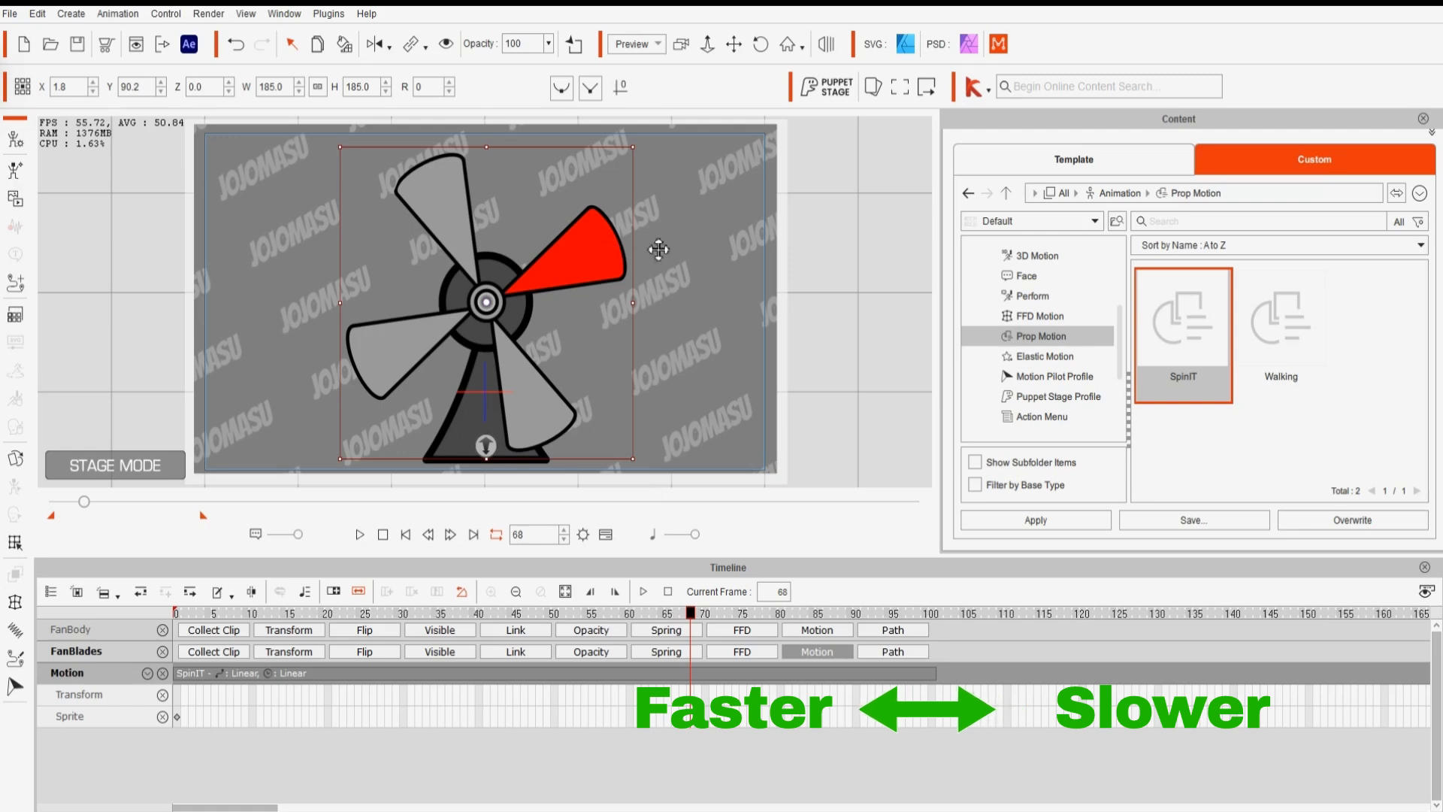
pyautogui.moveTo(690, 614); pyautogui.dragTo(932, 642)
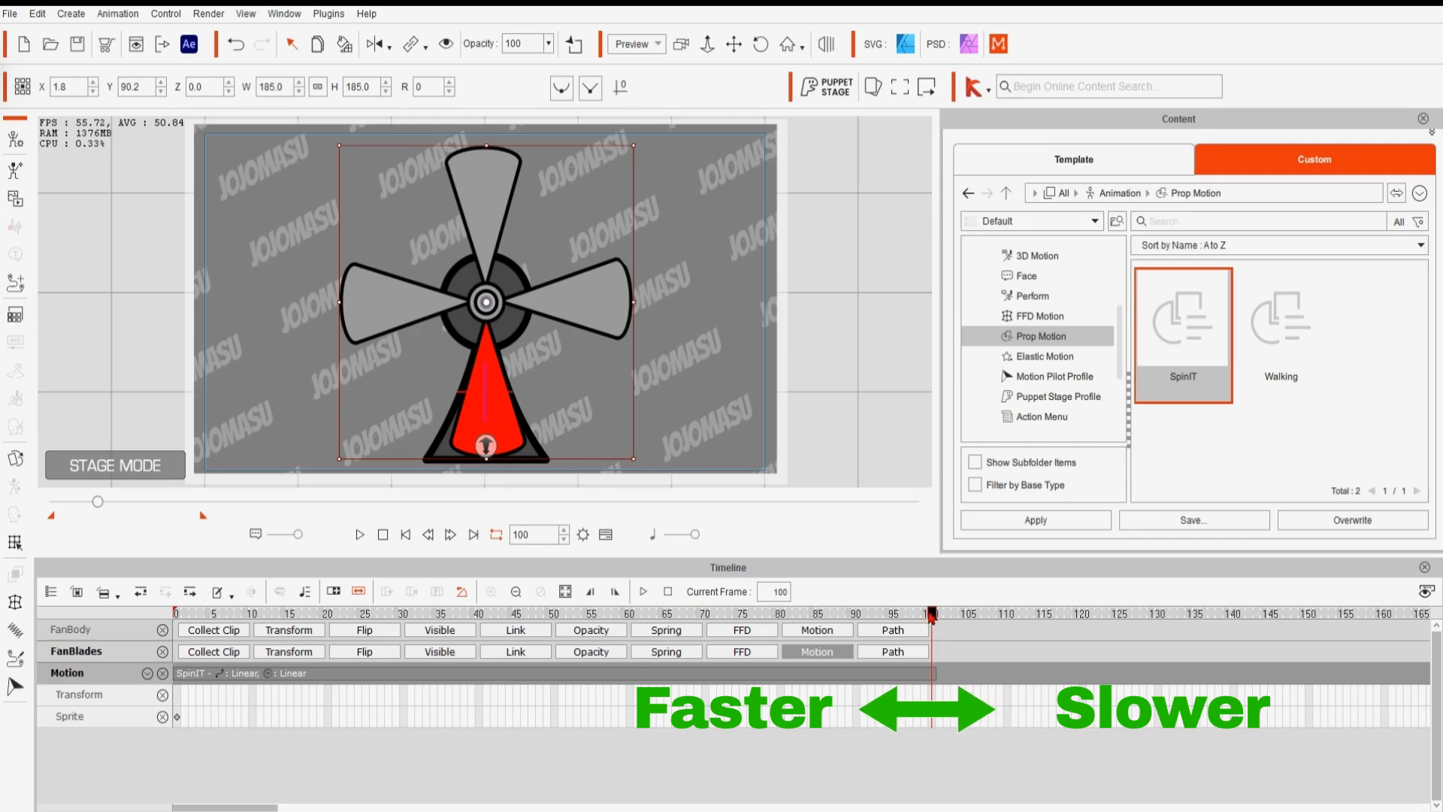
pyautogui.moveTo(936, 618); pyautogui.dragTo(167, 616)
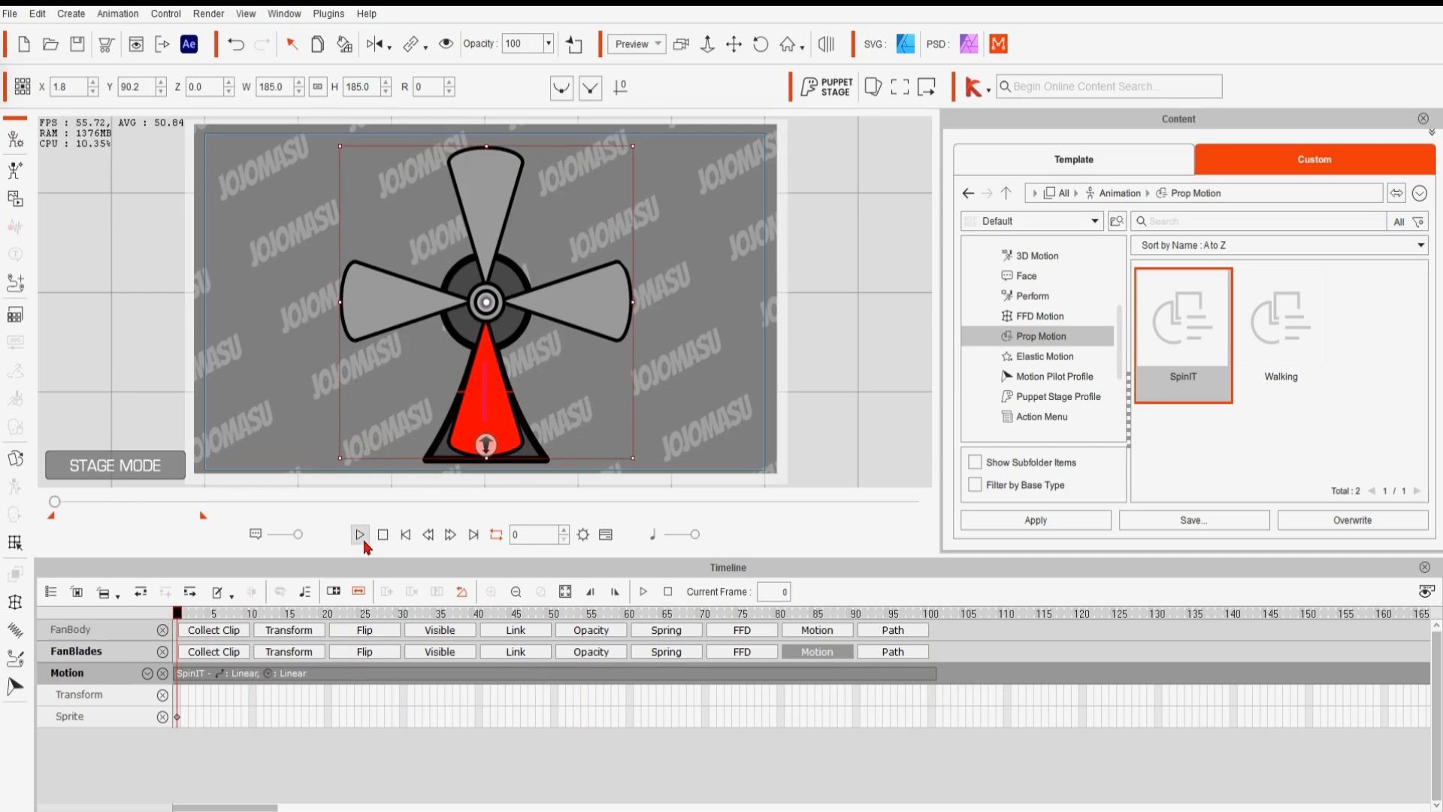
# - Play the spinning fan animation in the viewport and stop it
pyautogui.click(936, 616)
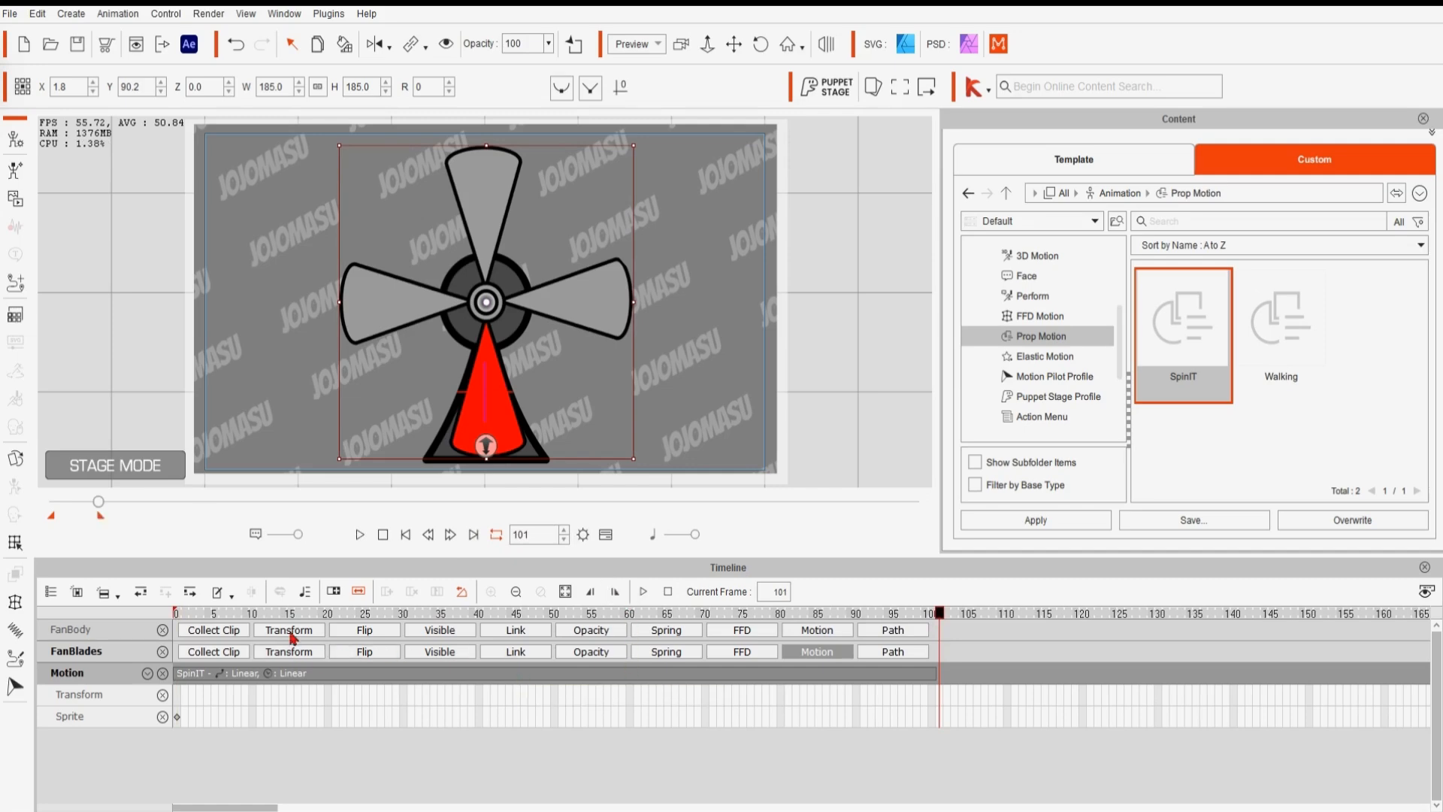
pyautogui.click(360, 535)
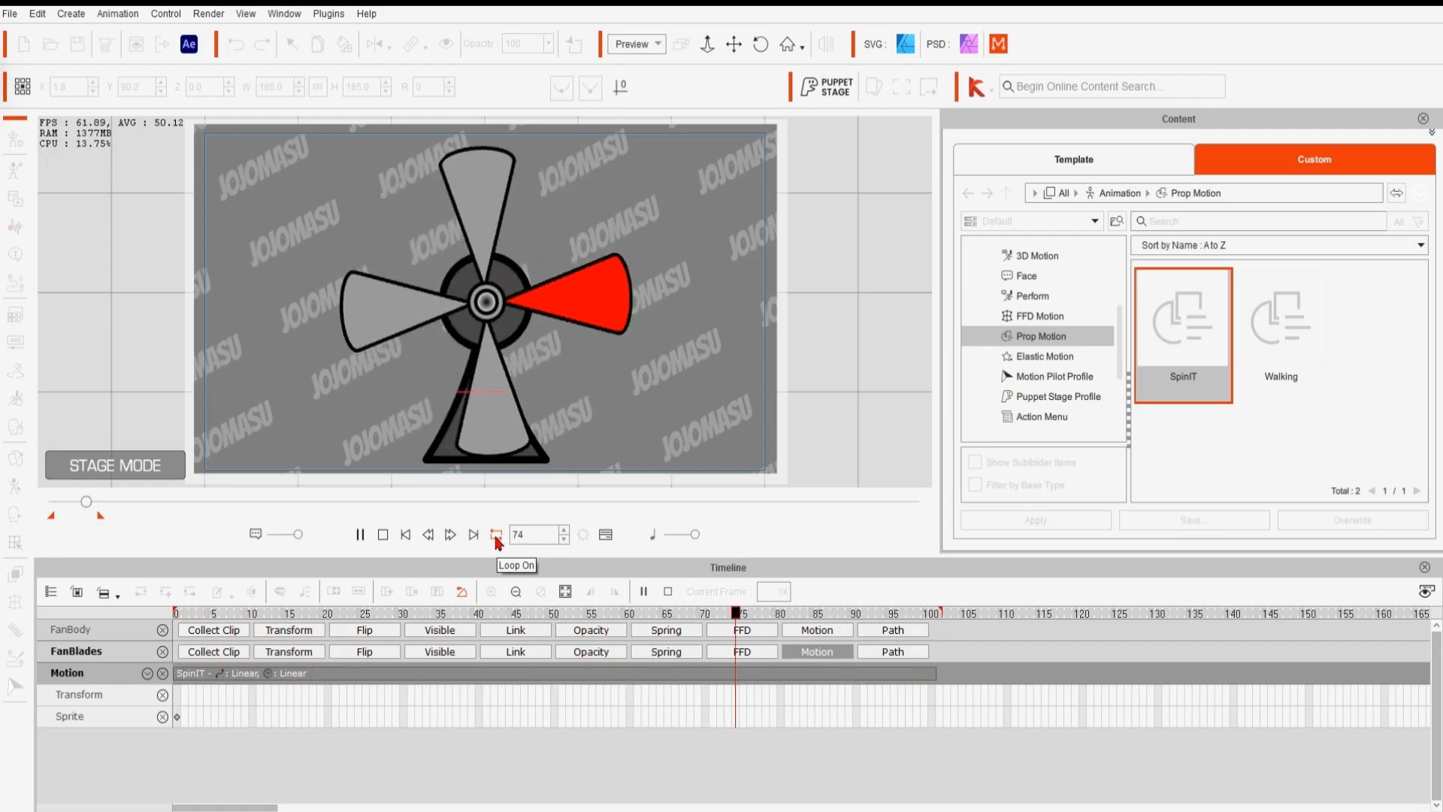
pyautogui.press('space')
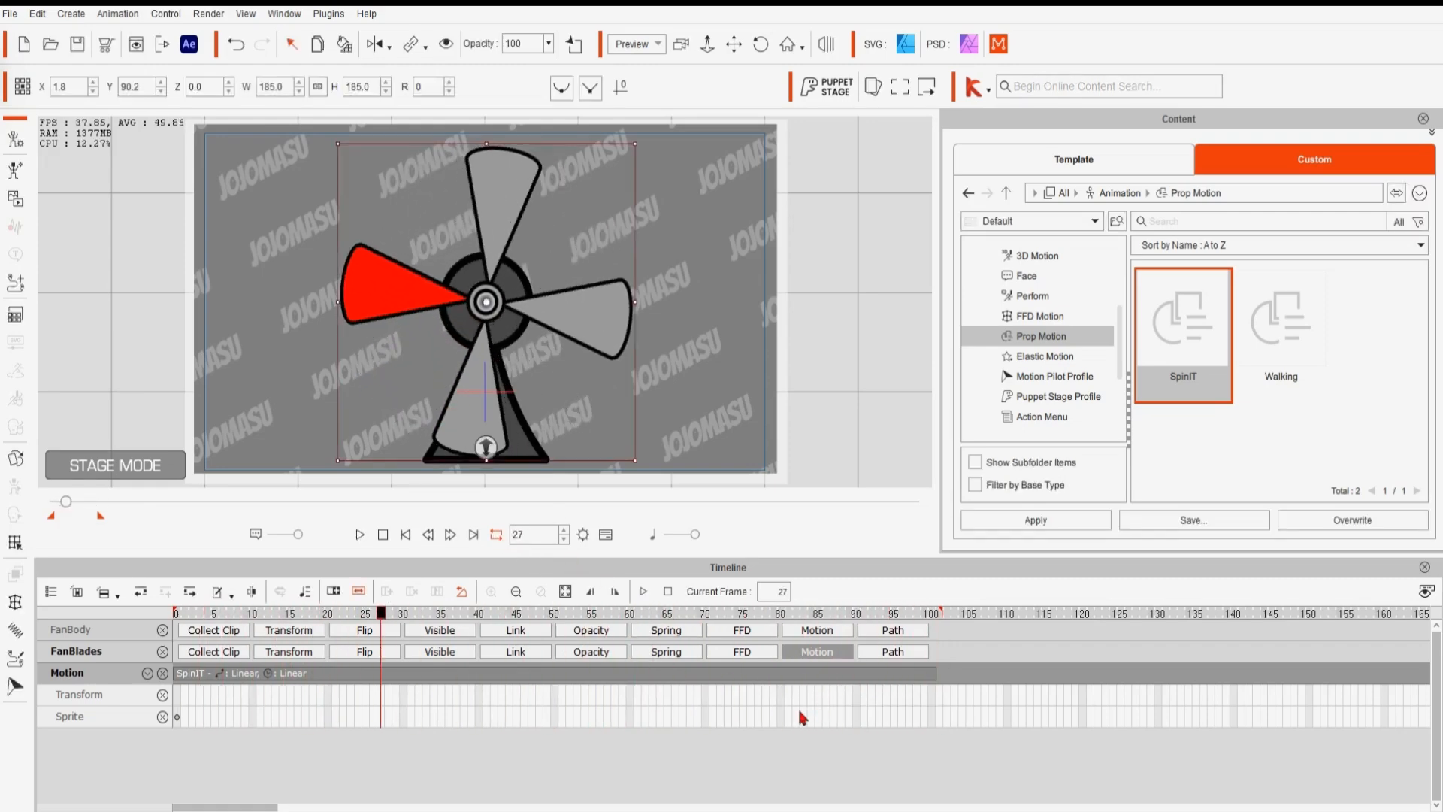
# - Shorten the SpinIT clip to about 25 frames and loop it across the timeline
pyautogui.click(370, 615)
pyautogui.moveTo(368, 619); pyautogui.dragTo(143, 626)
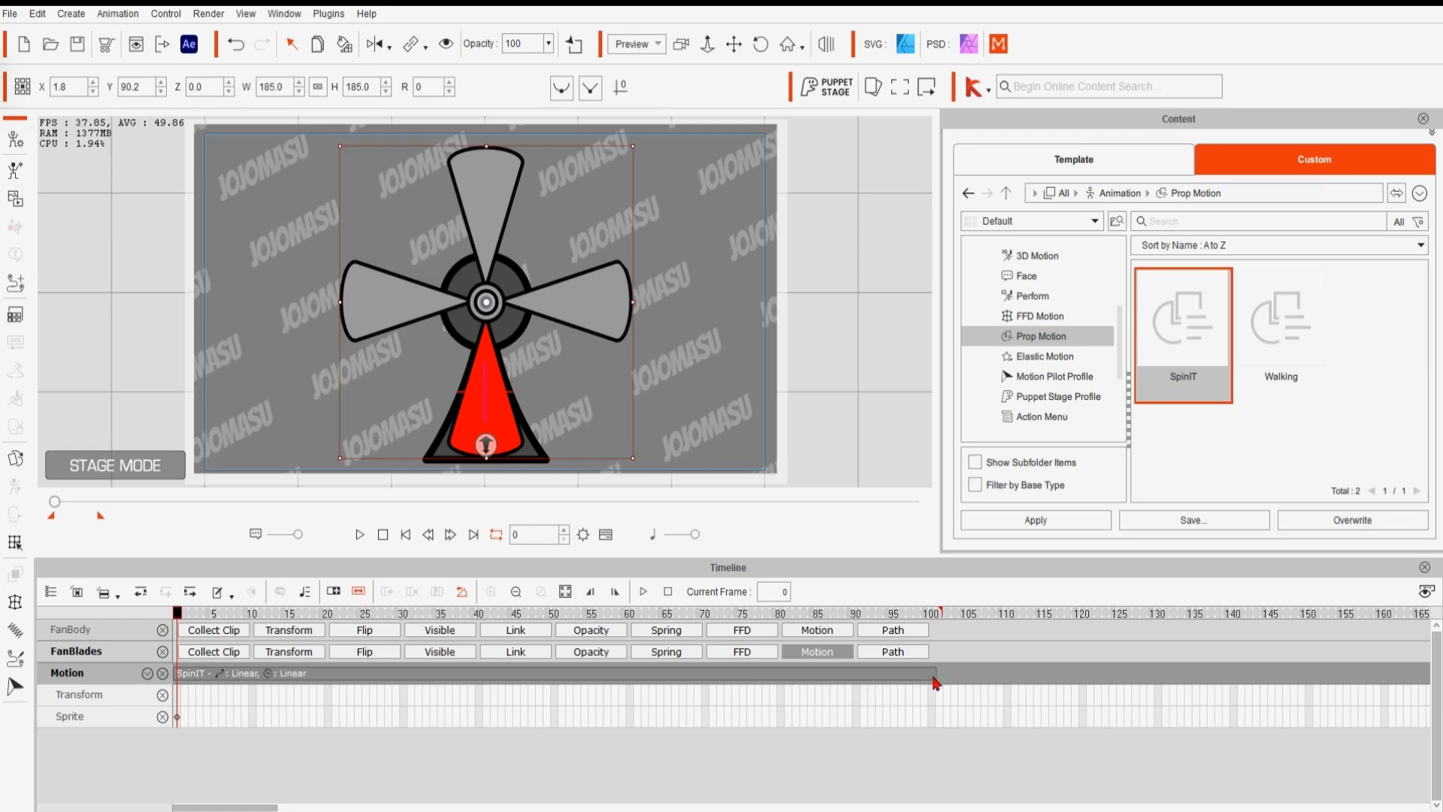
pyautogui.moveTo(936, 678); pyautogui.dragTo(371, 679)
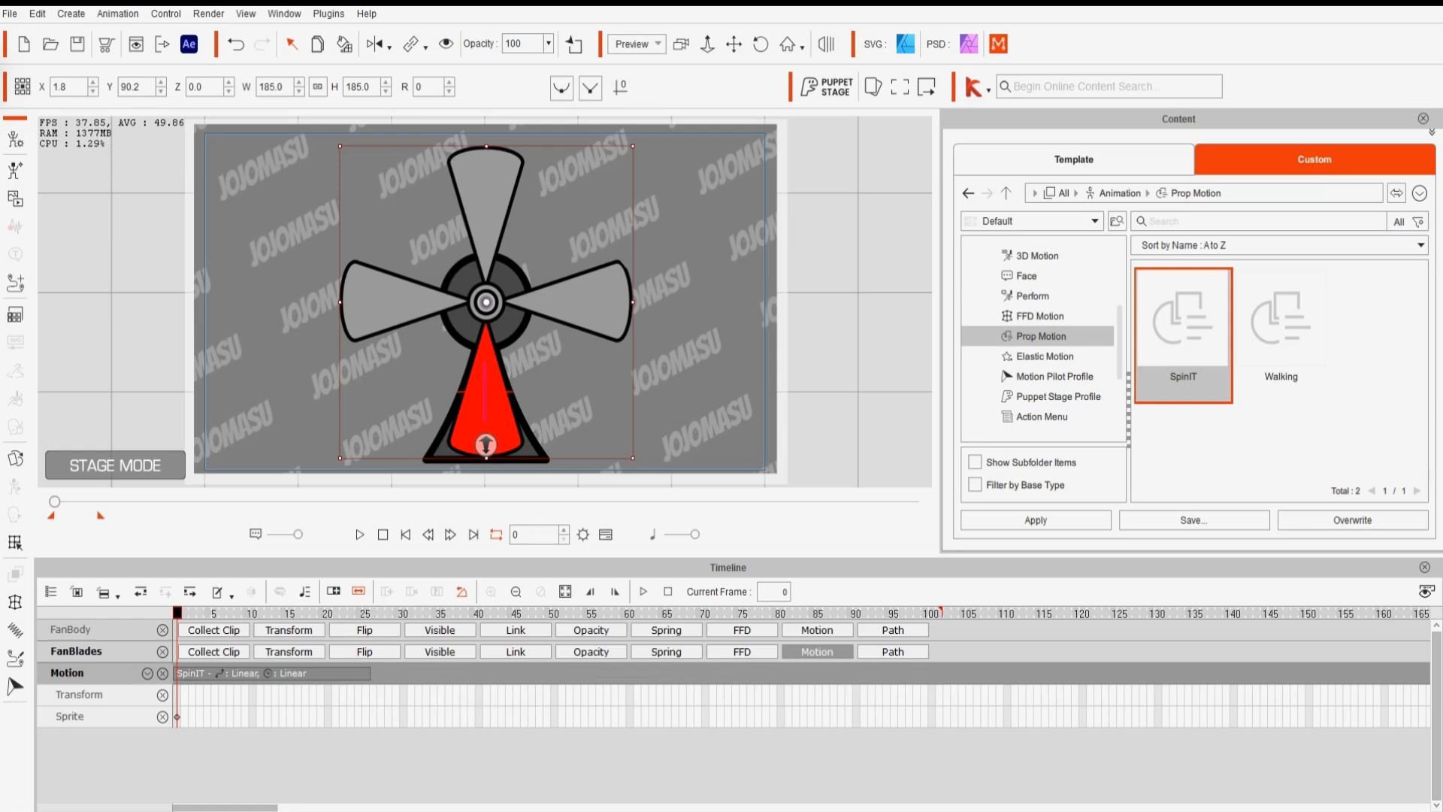
pyautogui.click(361, 677)
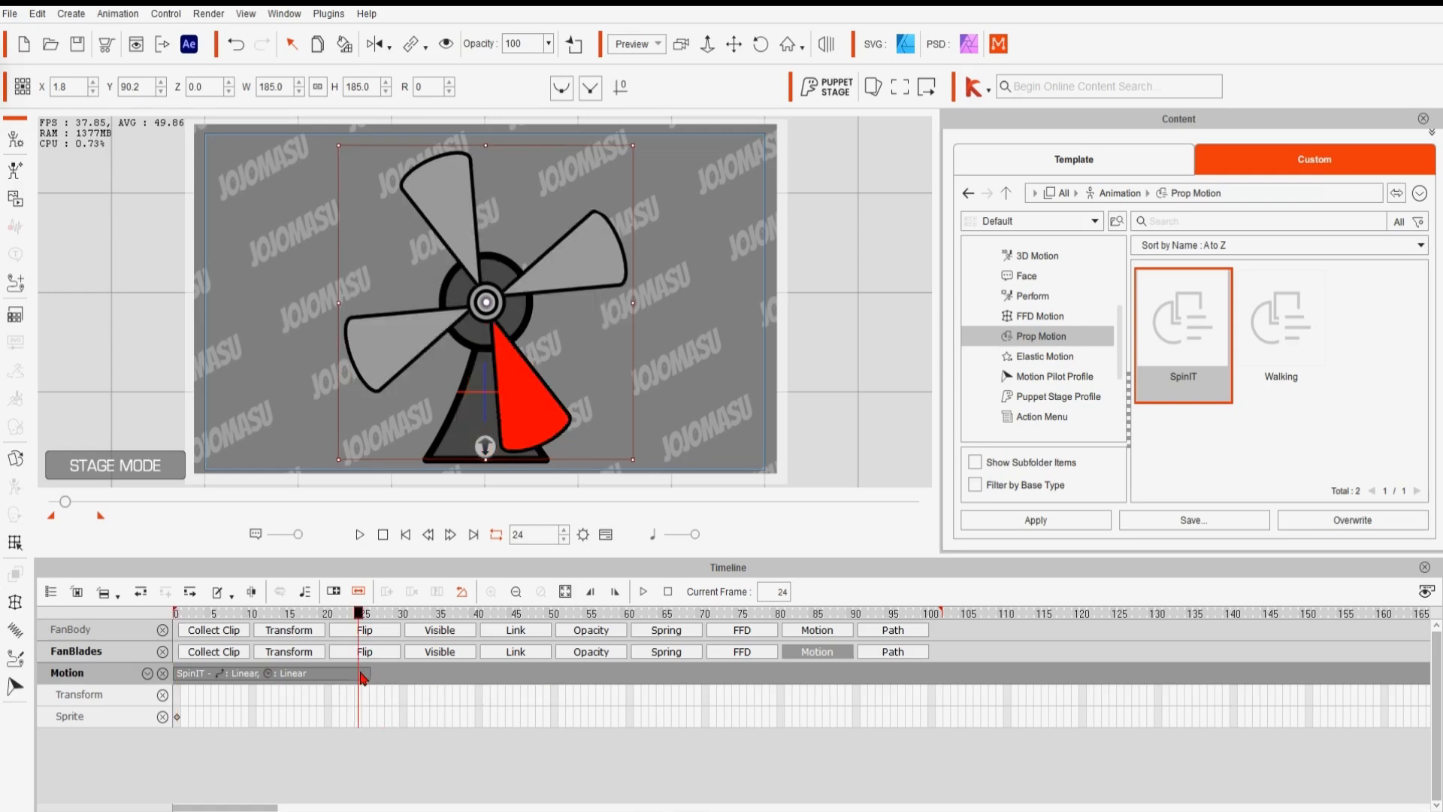
pyautogui.click(337, 595)
pyautogui.moveTo(367, 675); pyautogui.dragTo(781, 679)
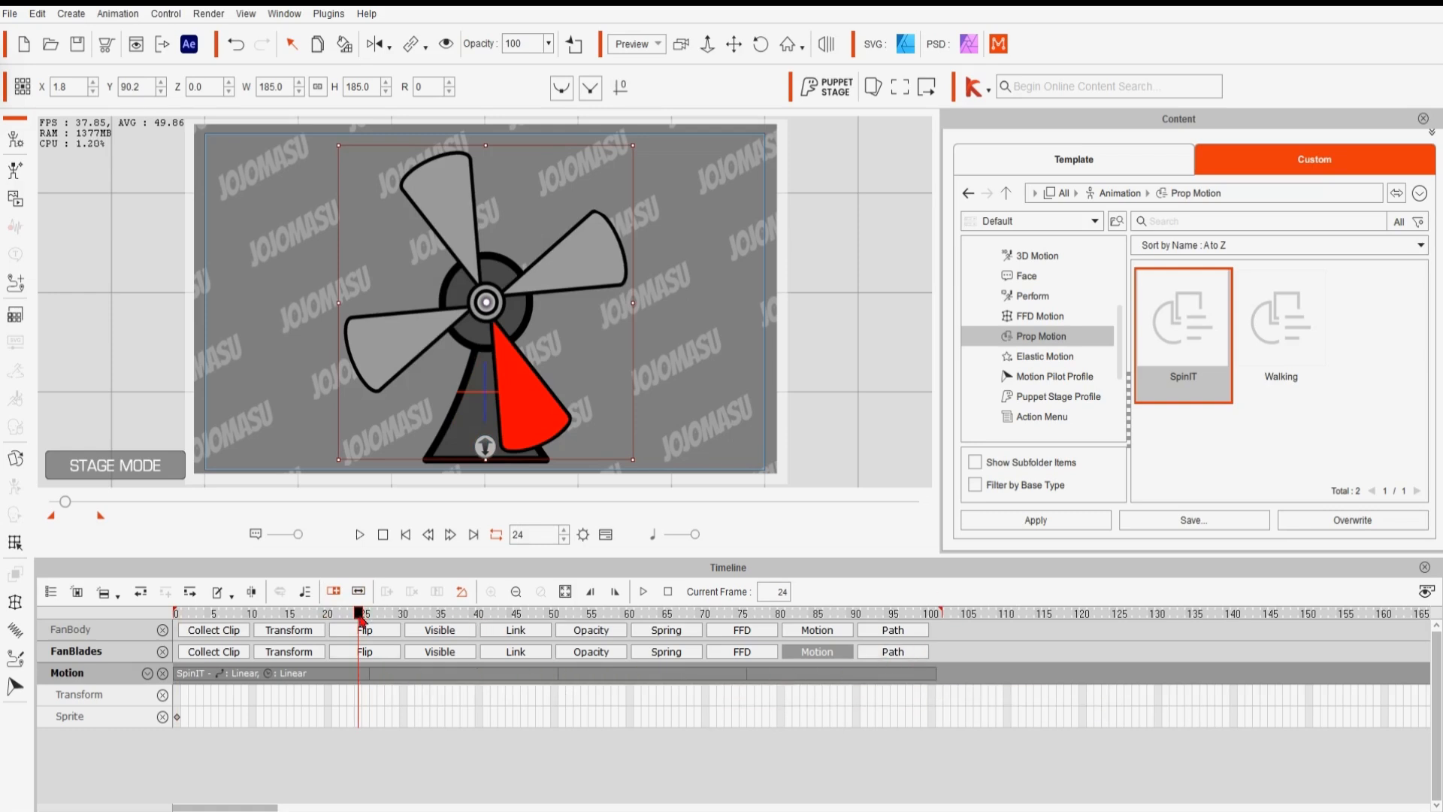
# - Play the looped, faster animation from the first frame and pause it
pyautogui.moveTo(360, 615); pyautogui.dragTo(167, 639)
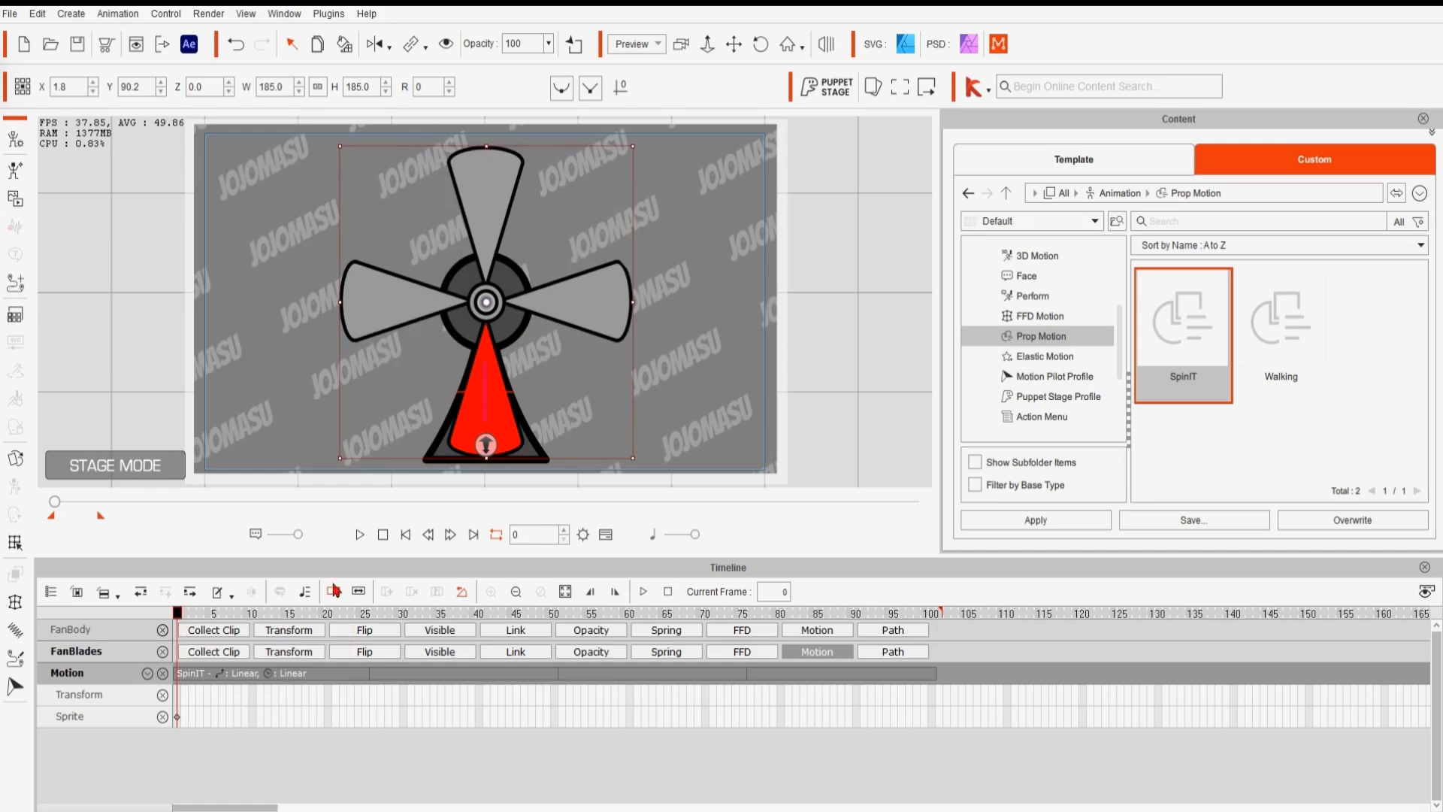
pyautogui.click(360, 535)
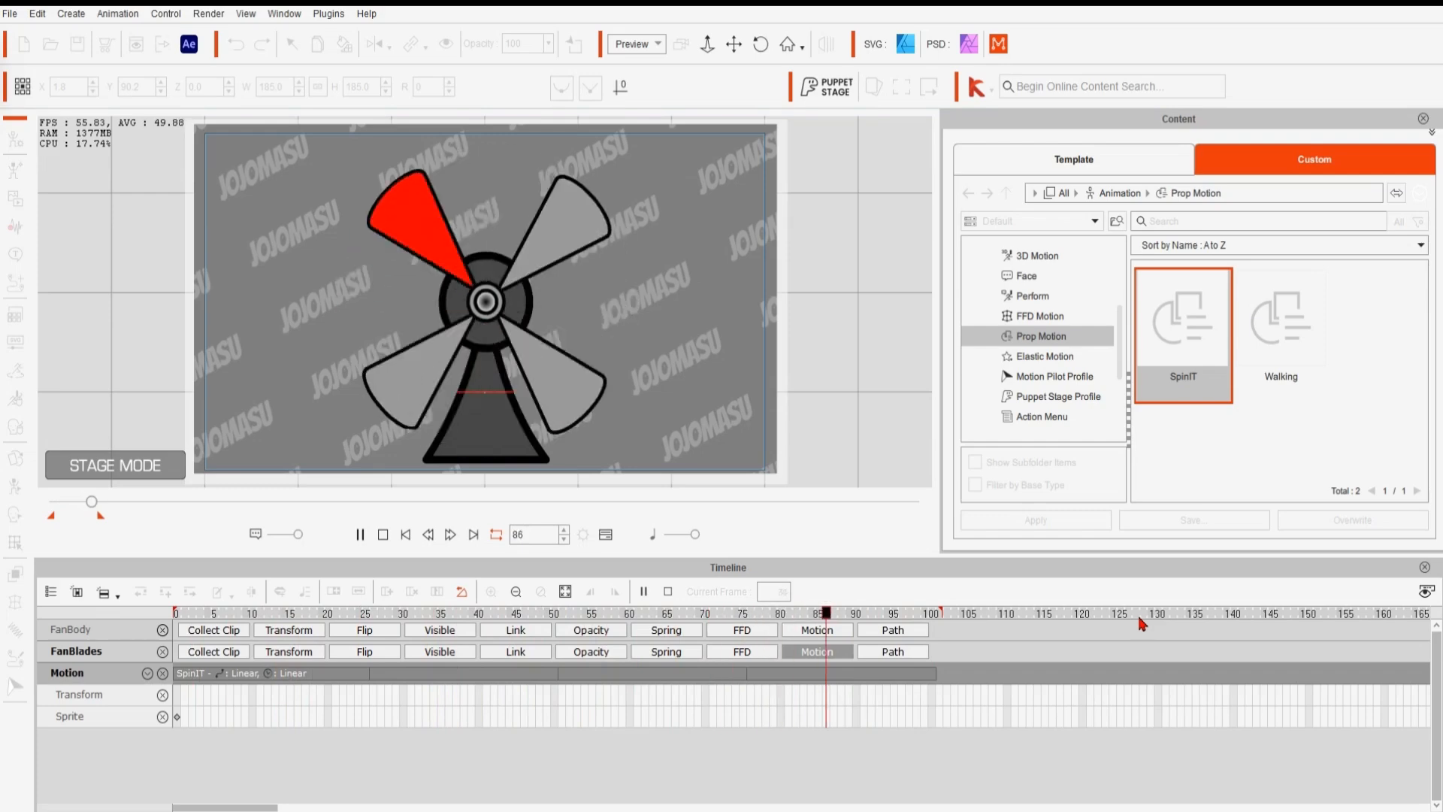
pyautogui.click(360, 534)
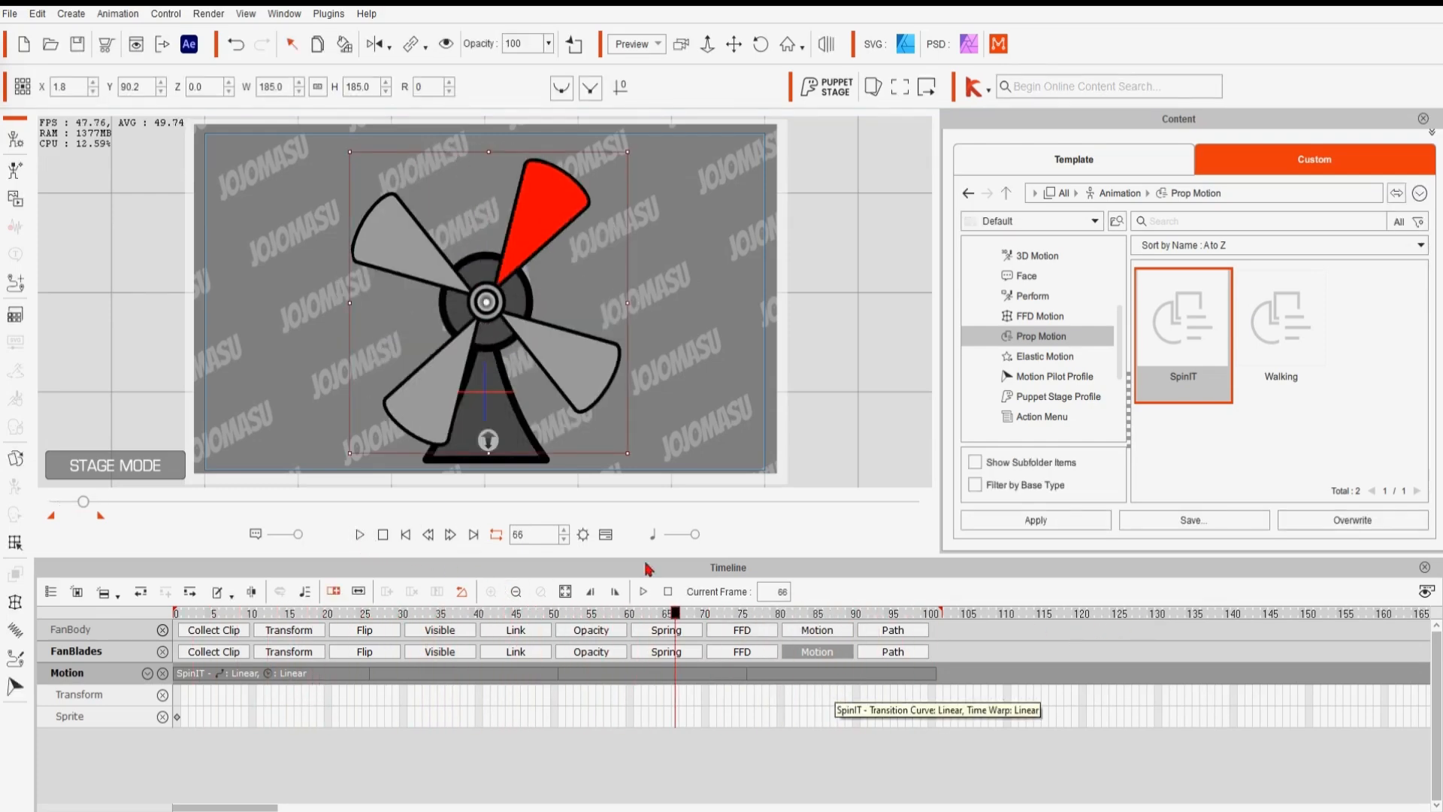
# - Undo the loop and the clip shortening
pyautogui.click(234, 47)
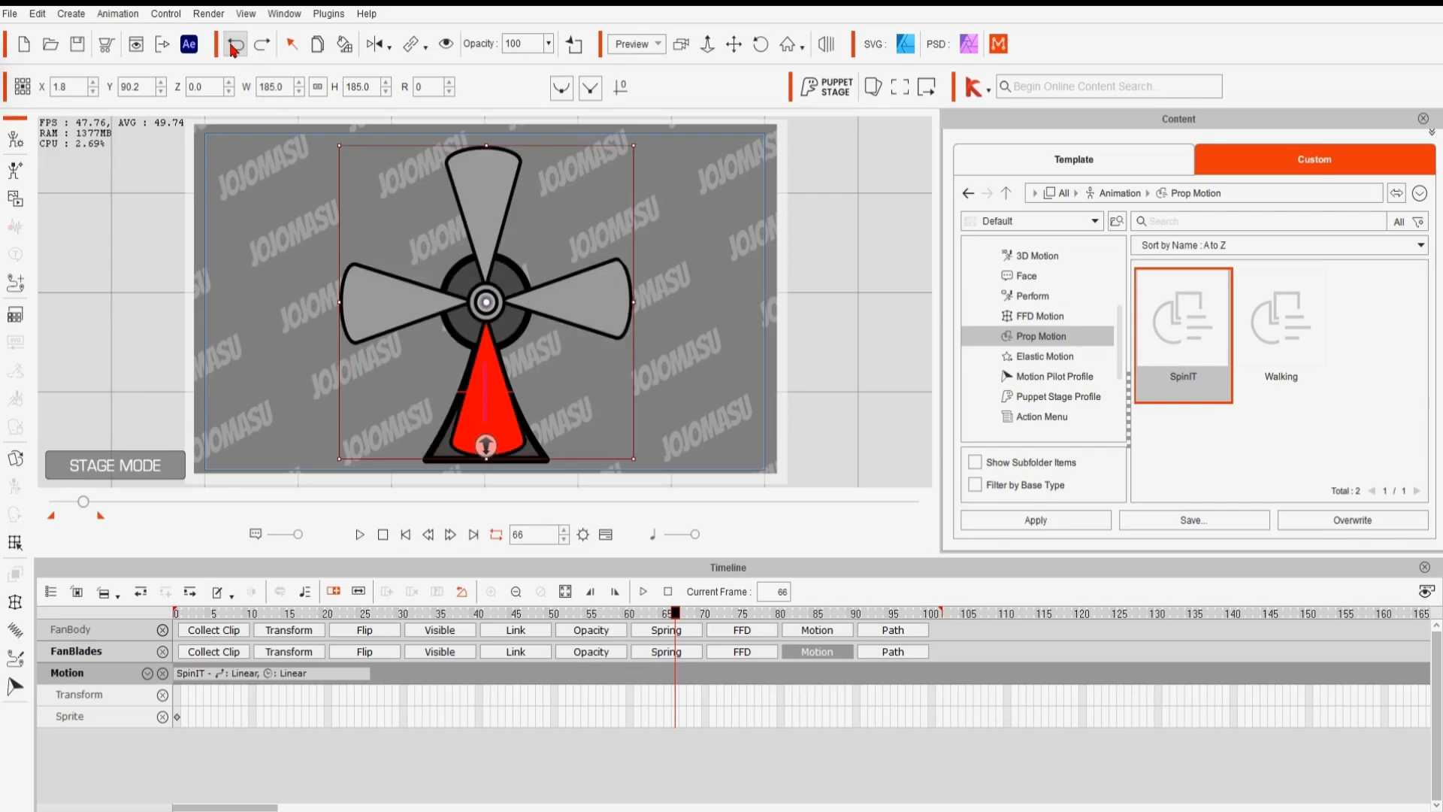
pyautogui.click(234, 49)
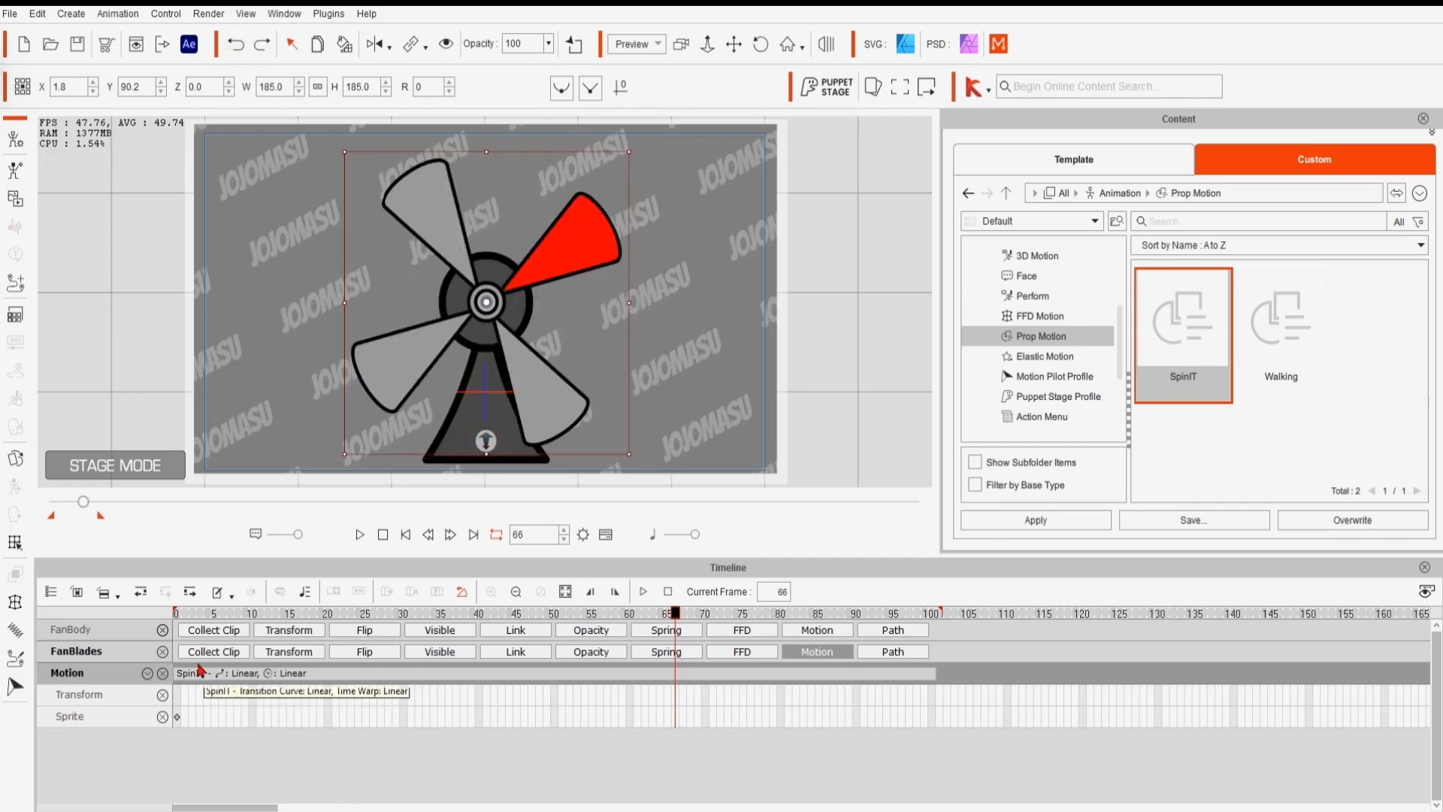
# - Play the original-speed spin from the first frame and stop it
pyautogui.moveTo(676, 613); pyautogui.dragTo(328, 613)
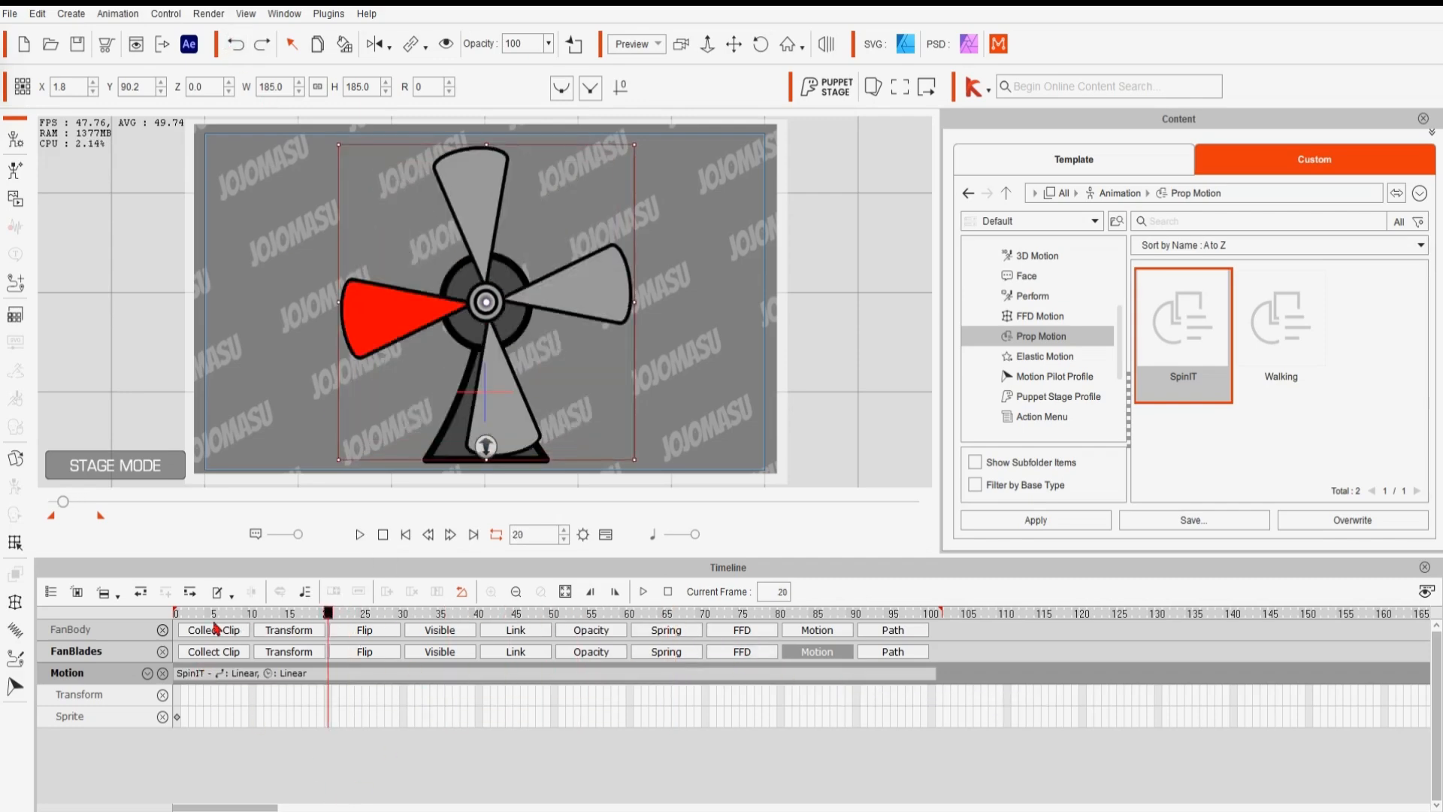
pyautogui.click(359, 534)
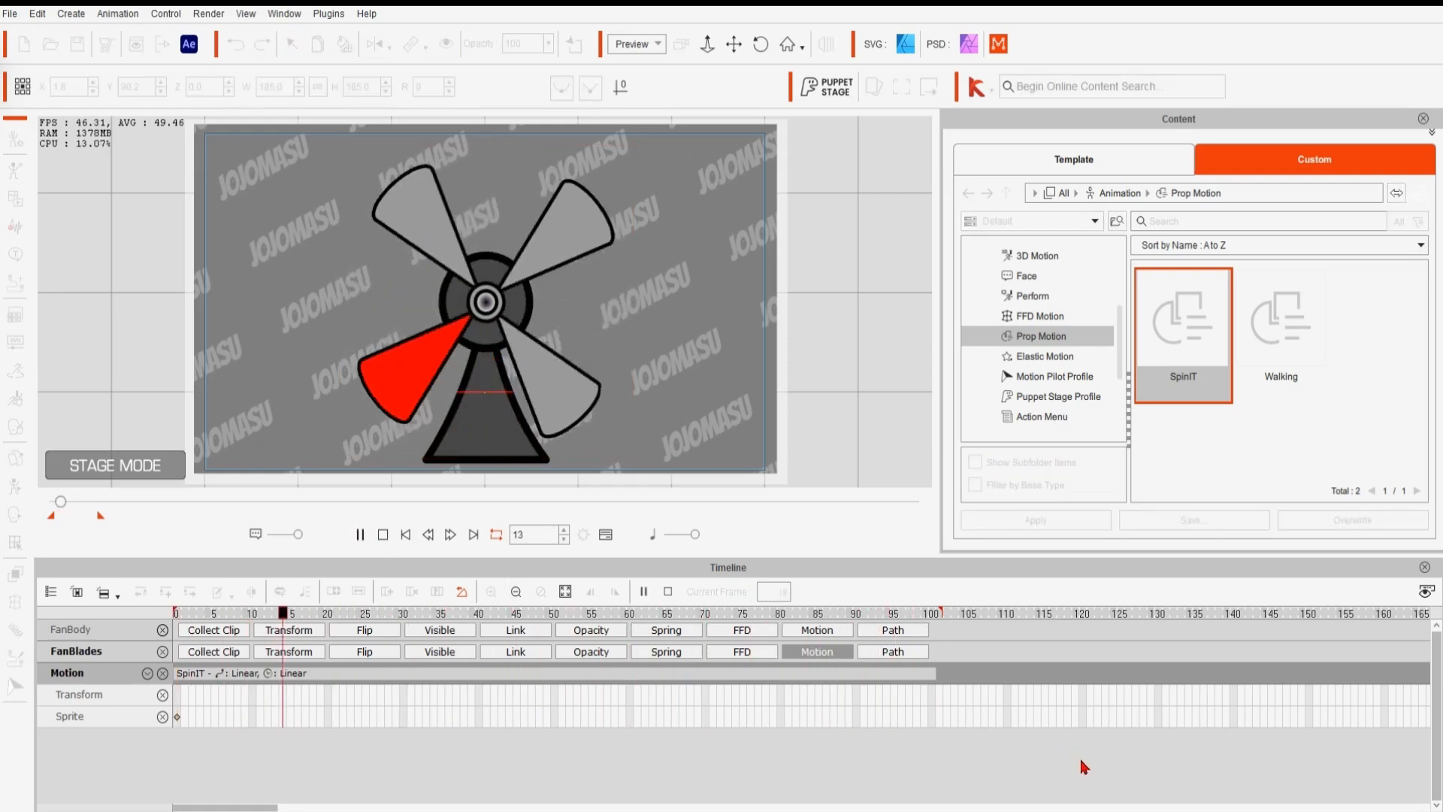
pyautogui.press('space')
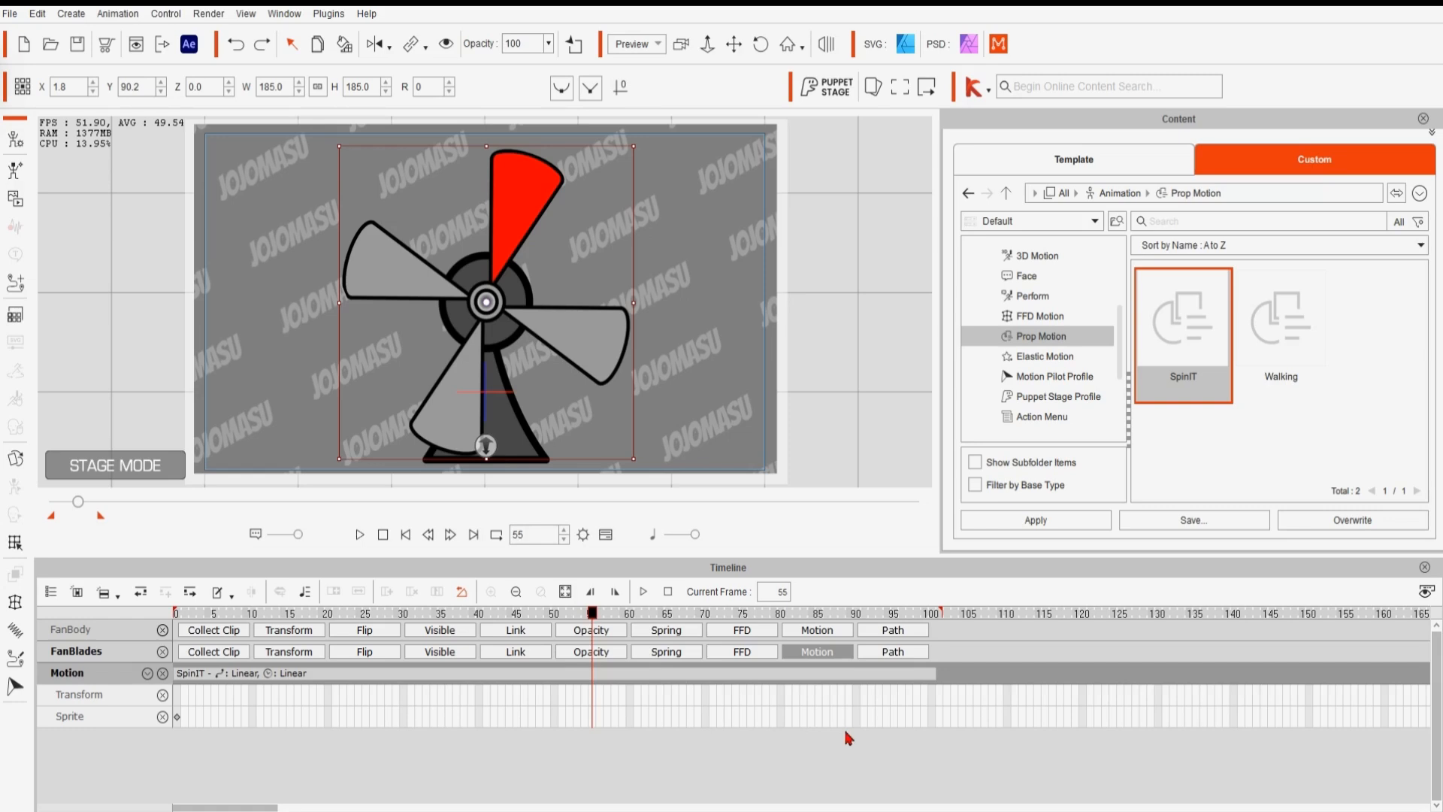
# - Loop the SpinIT clip and extend the loop to about frame 300
pyautogui.moveTo(260, 808); pyautogui.dragTo(316, 809)
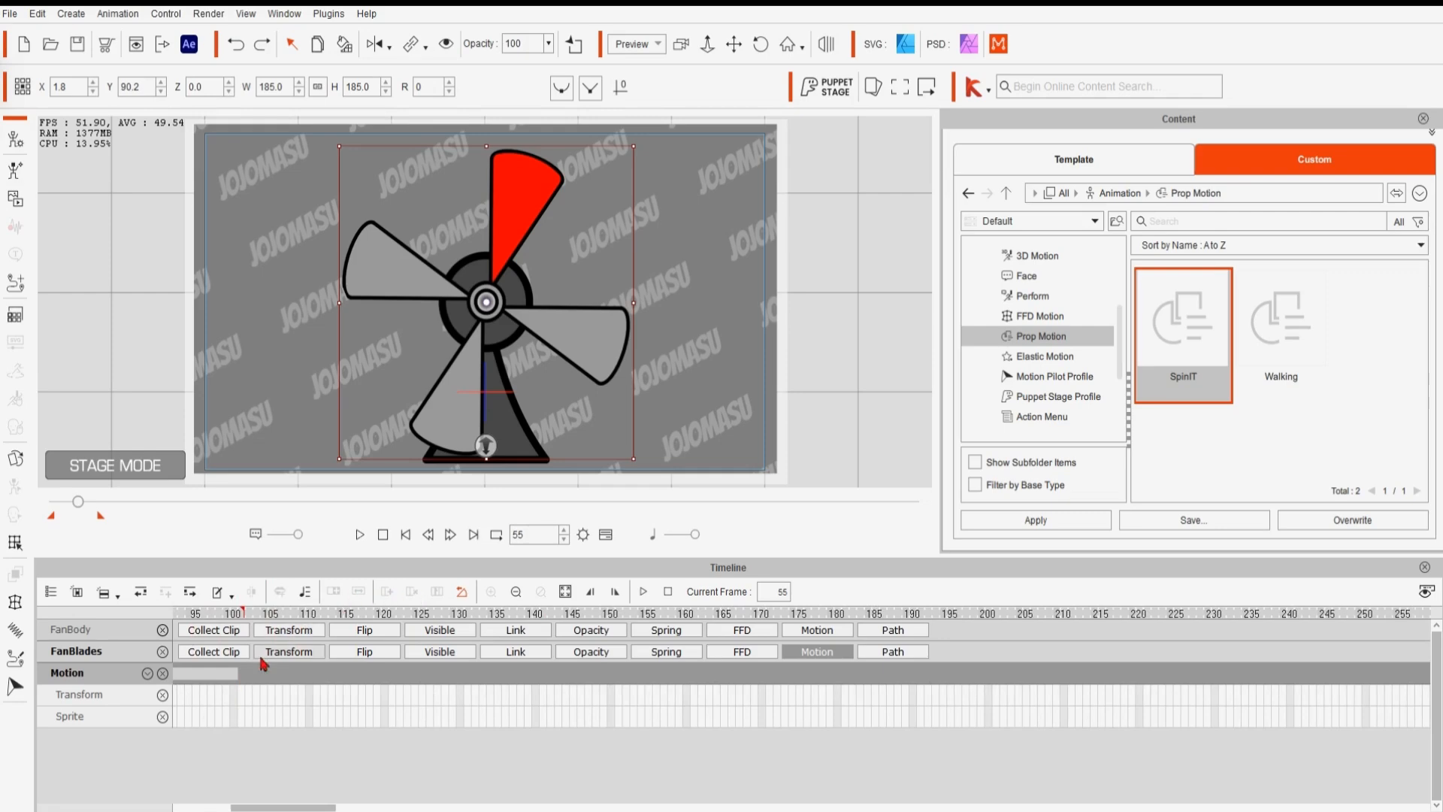
pyautogui.click(225, 673)
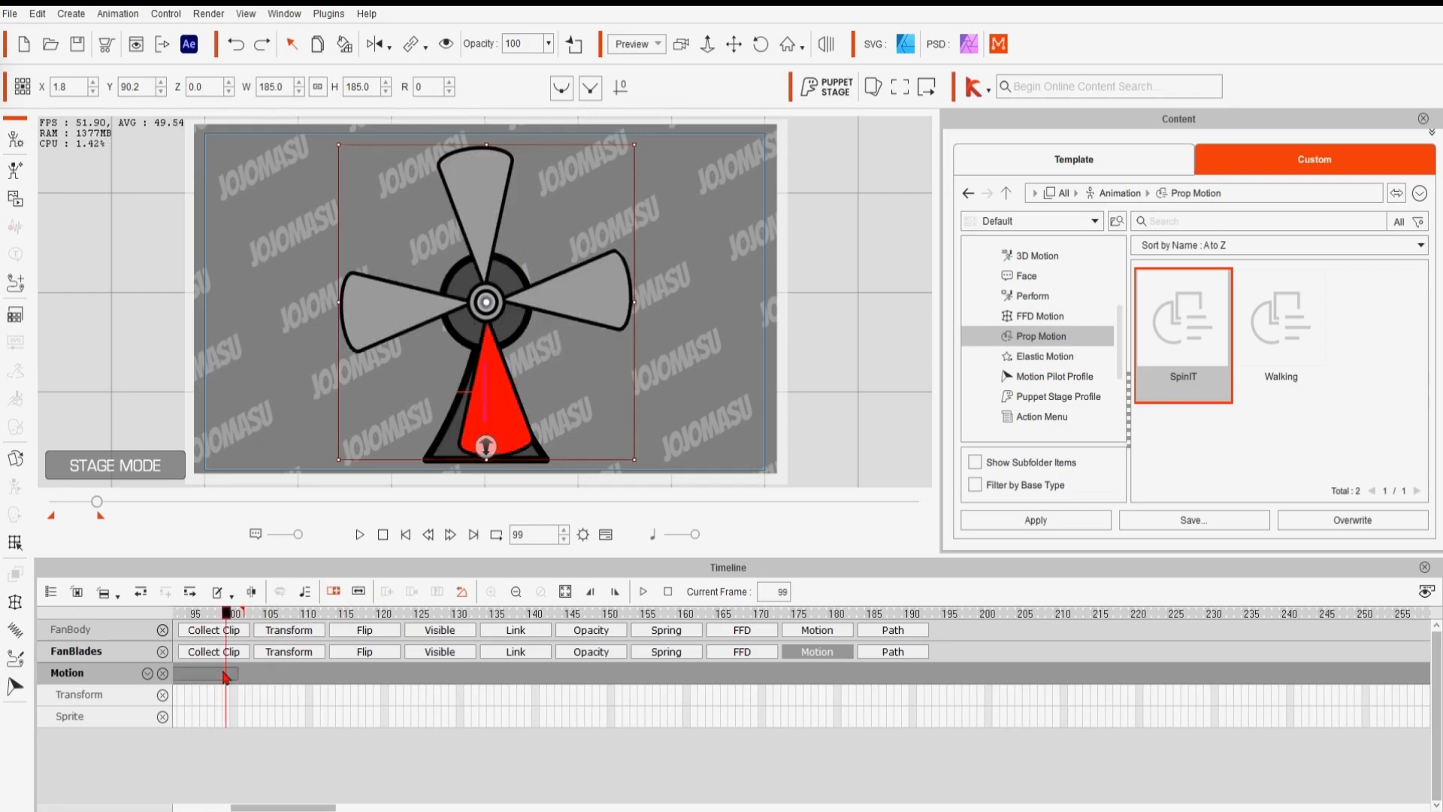
pyautogui.click(361, 593)
pyautogui.moveTo(239, 676); pyautogui.dragTo(1405, 677)
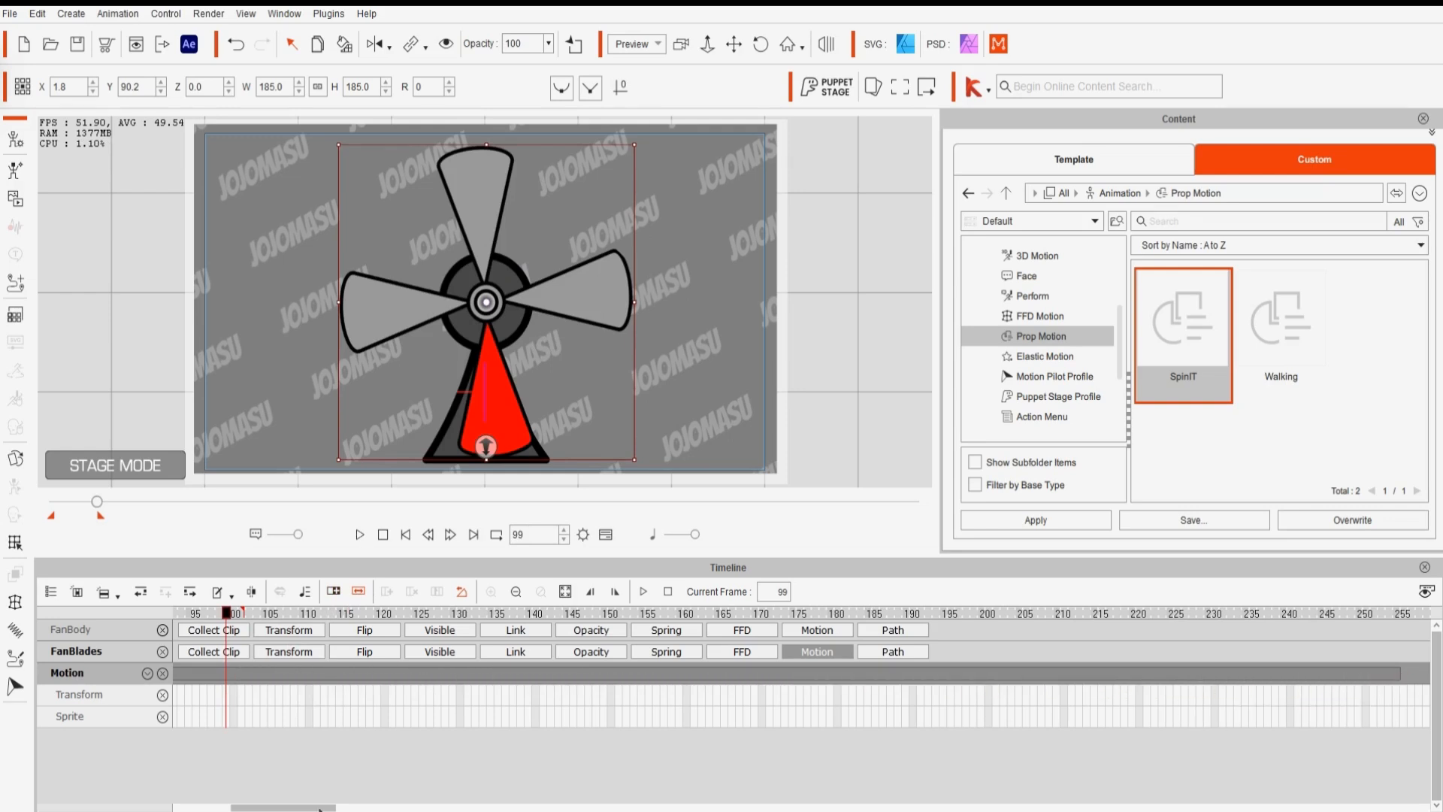
pyautogui.moveTo(316, 809); pyautogui.dragTo(402, 808)
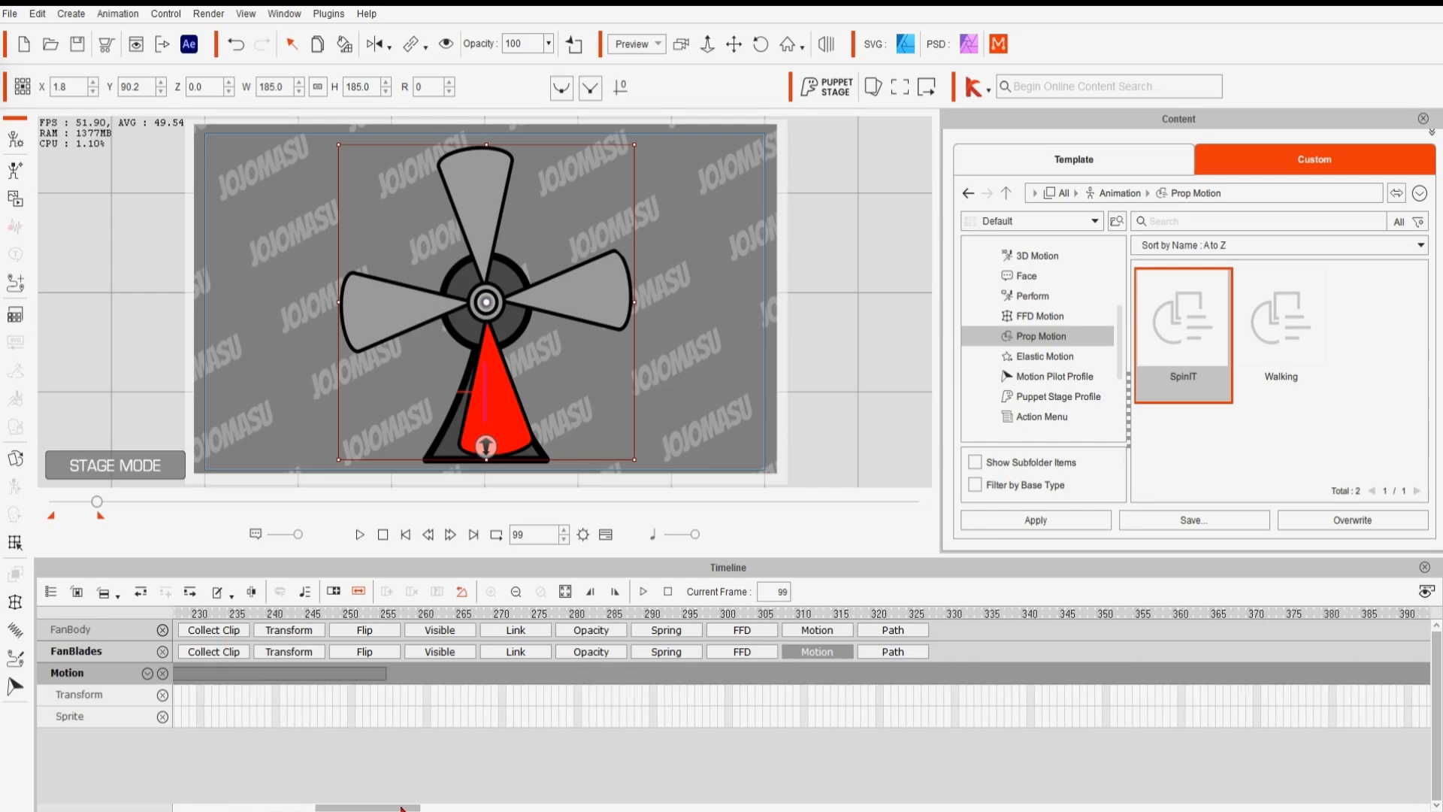
pyautogui.moveTo(386, 673); pyautogui.dragTo(728, 693)
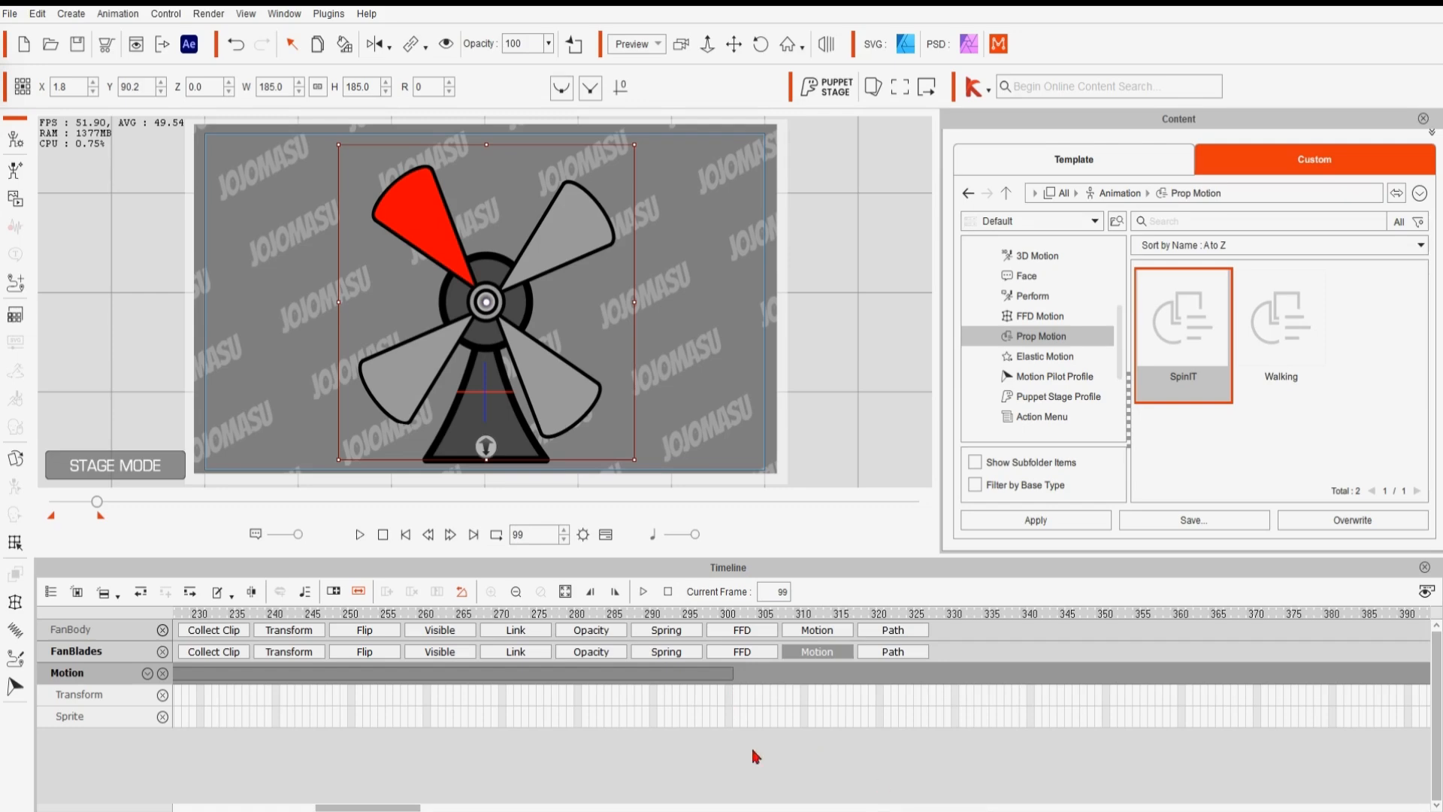
# - Set the playback range end at frame 301 and return to the first frame
pyautogui.click(739, 615)
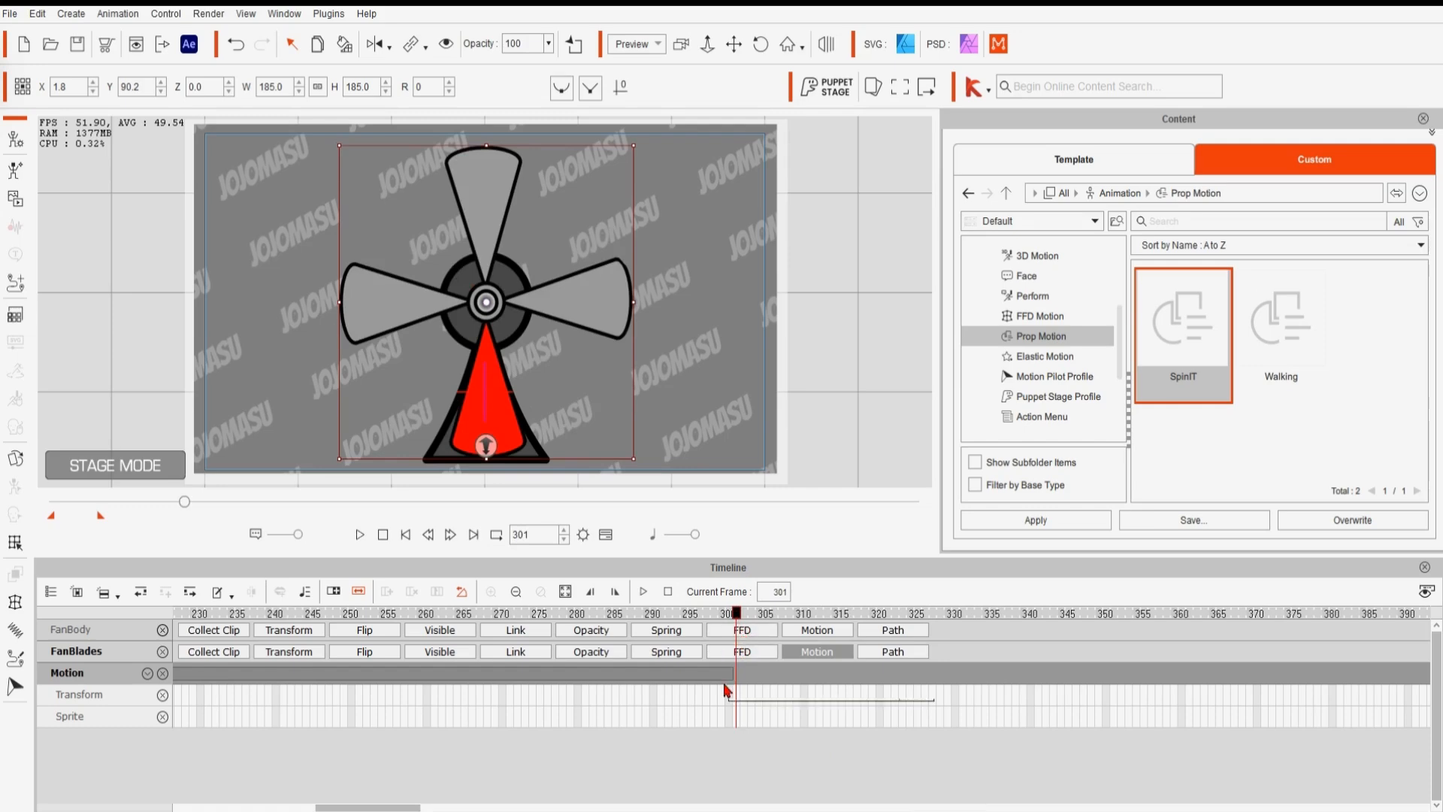
pyautogui.click(615, 592)
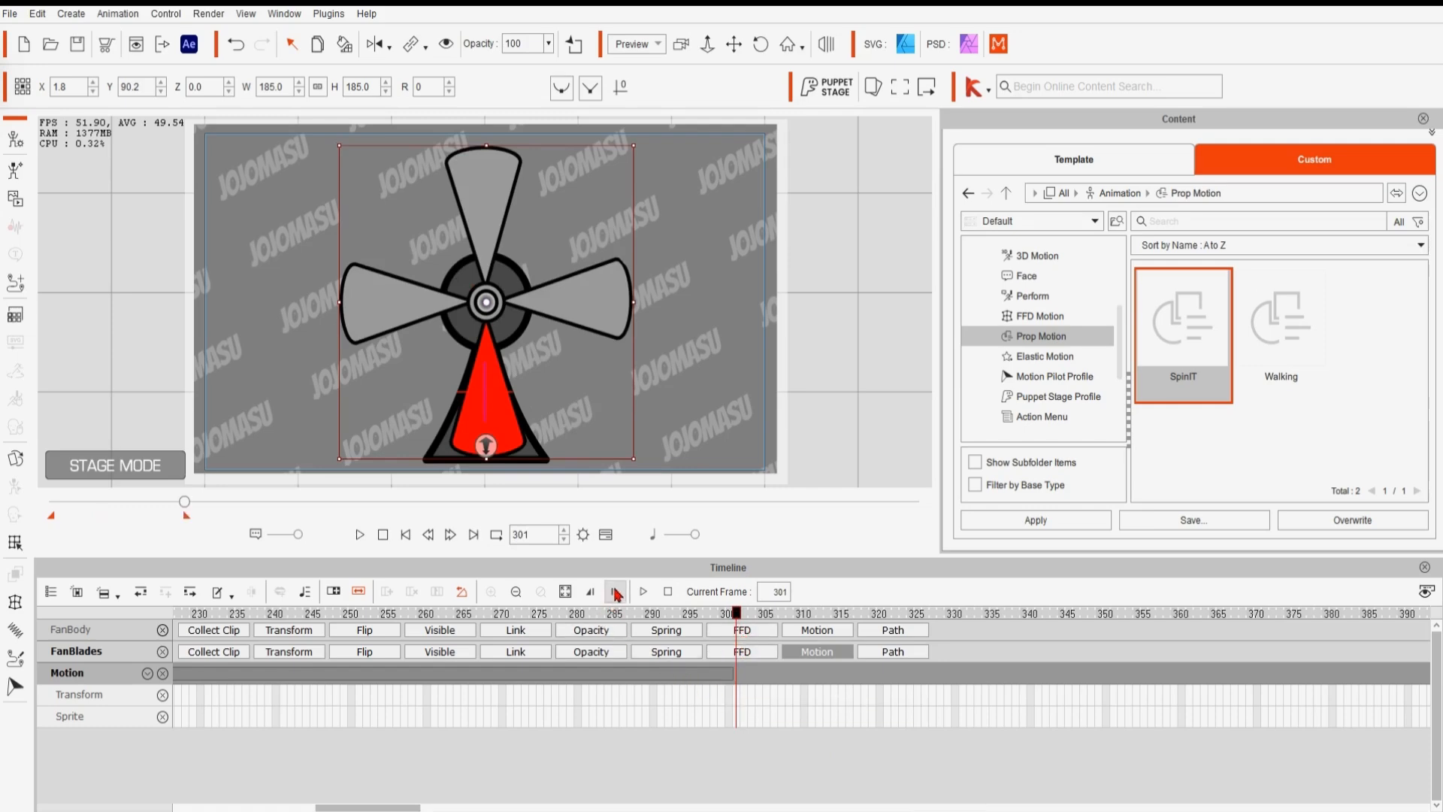
pyautogui.click(407, 535)
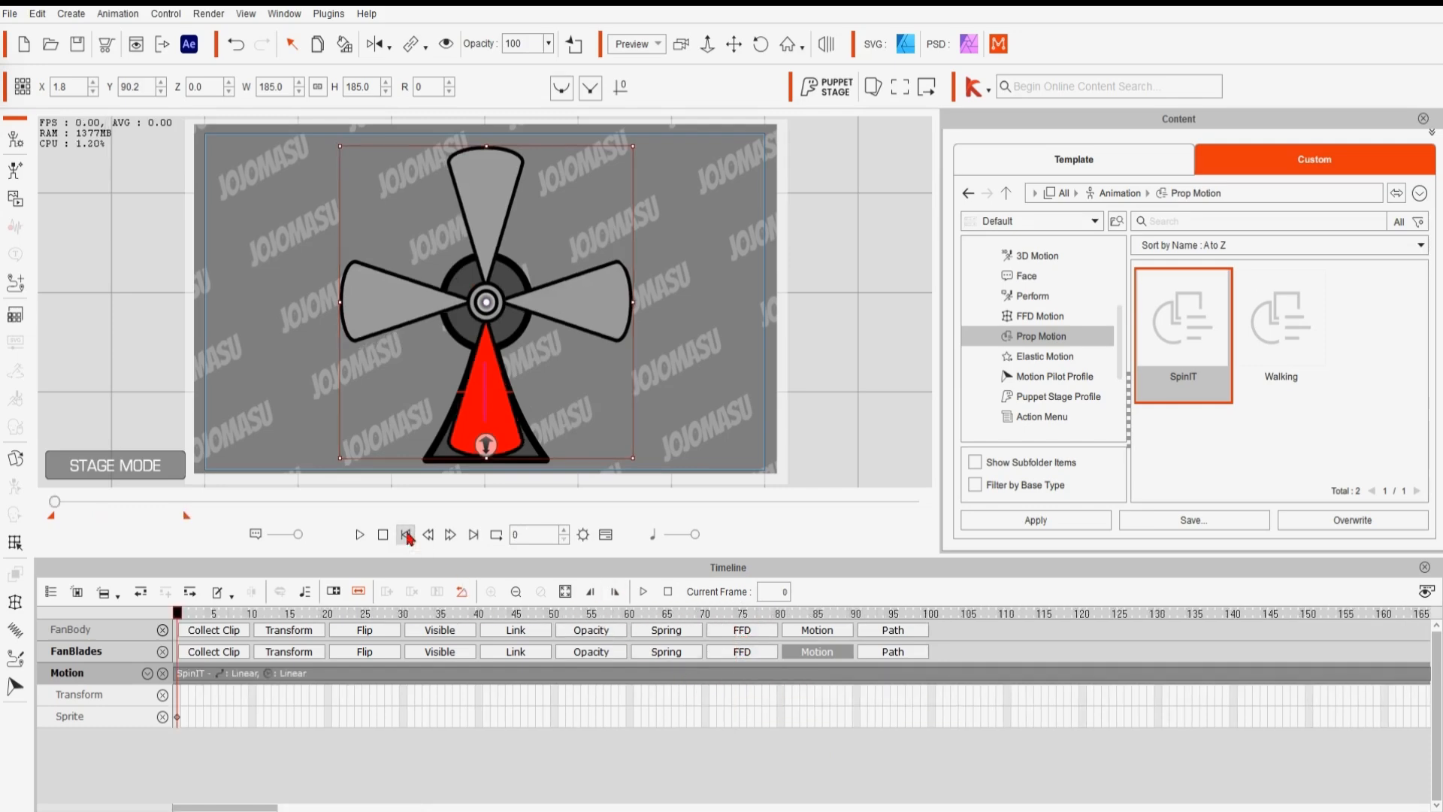
# - Play the looped spin animation through and return to the first frame
pyautogui.click(360, 535)
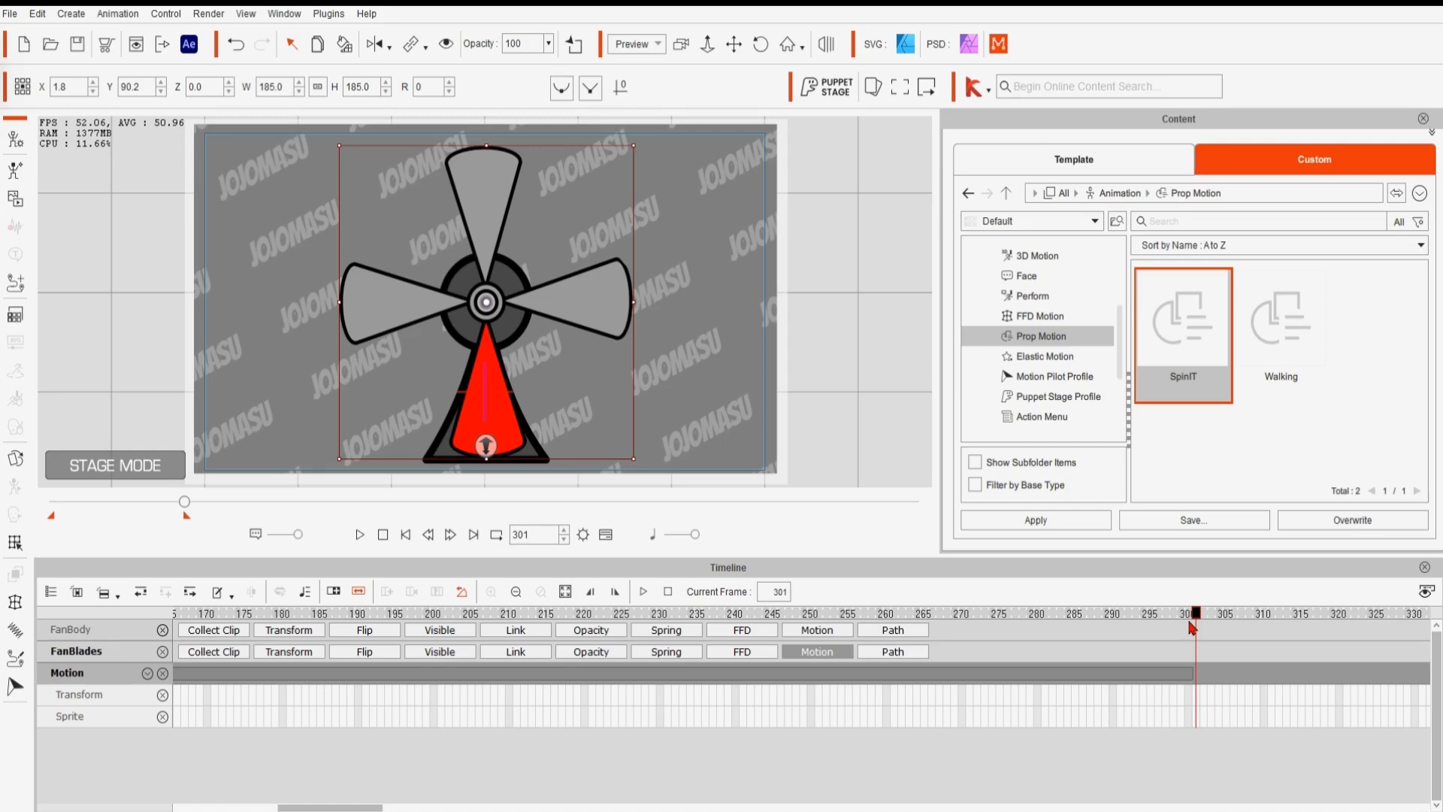
pyautogui.click(409, 537)
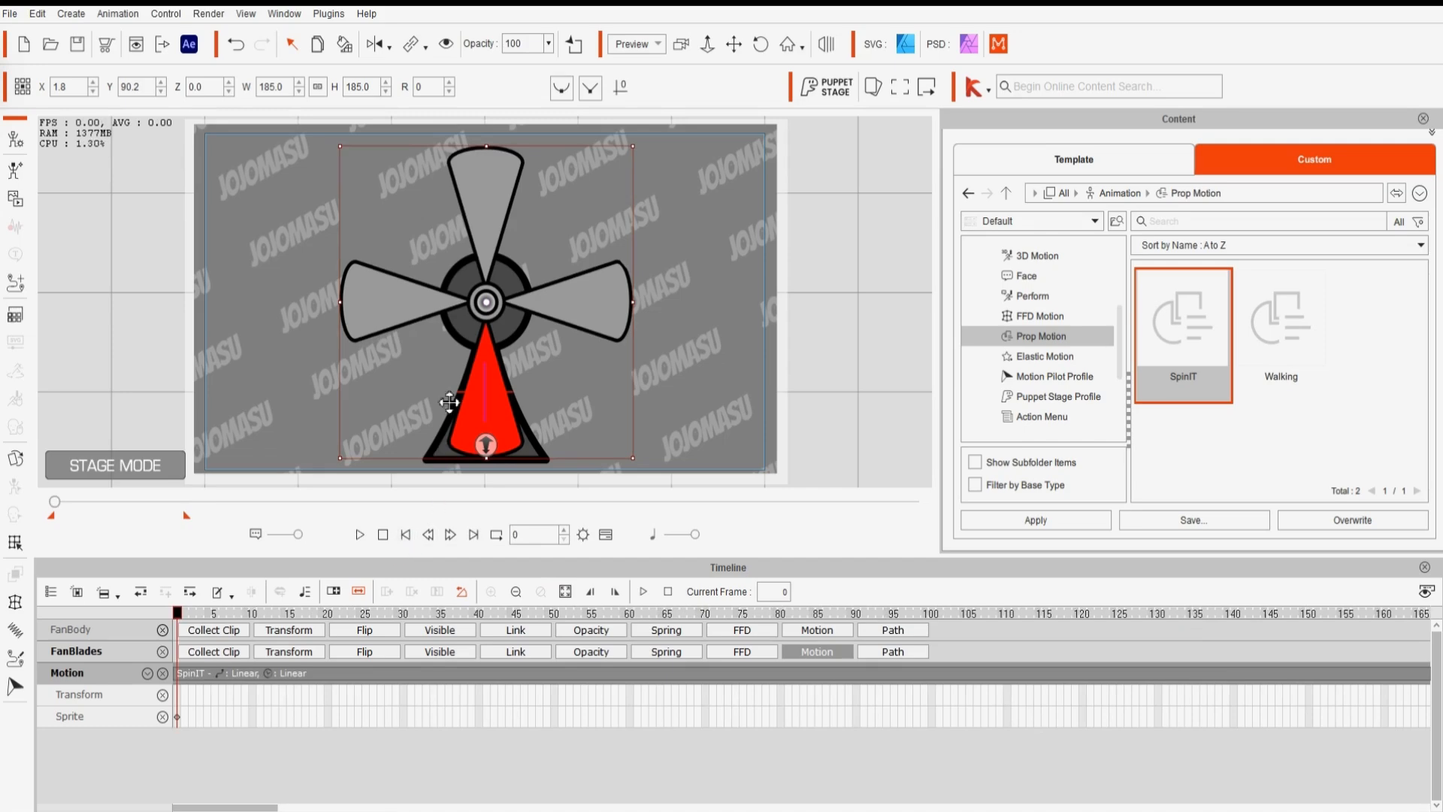
pyautogui.click(233, 52)
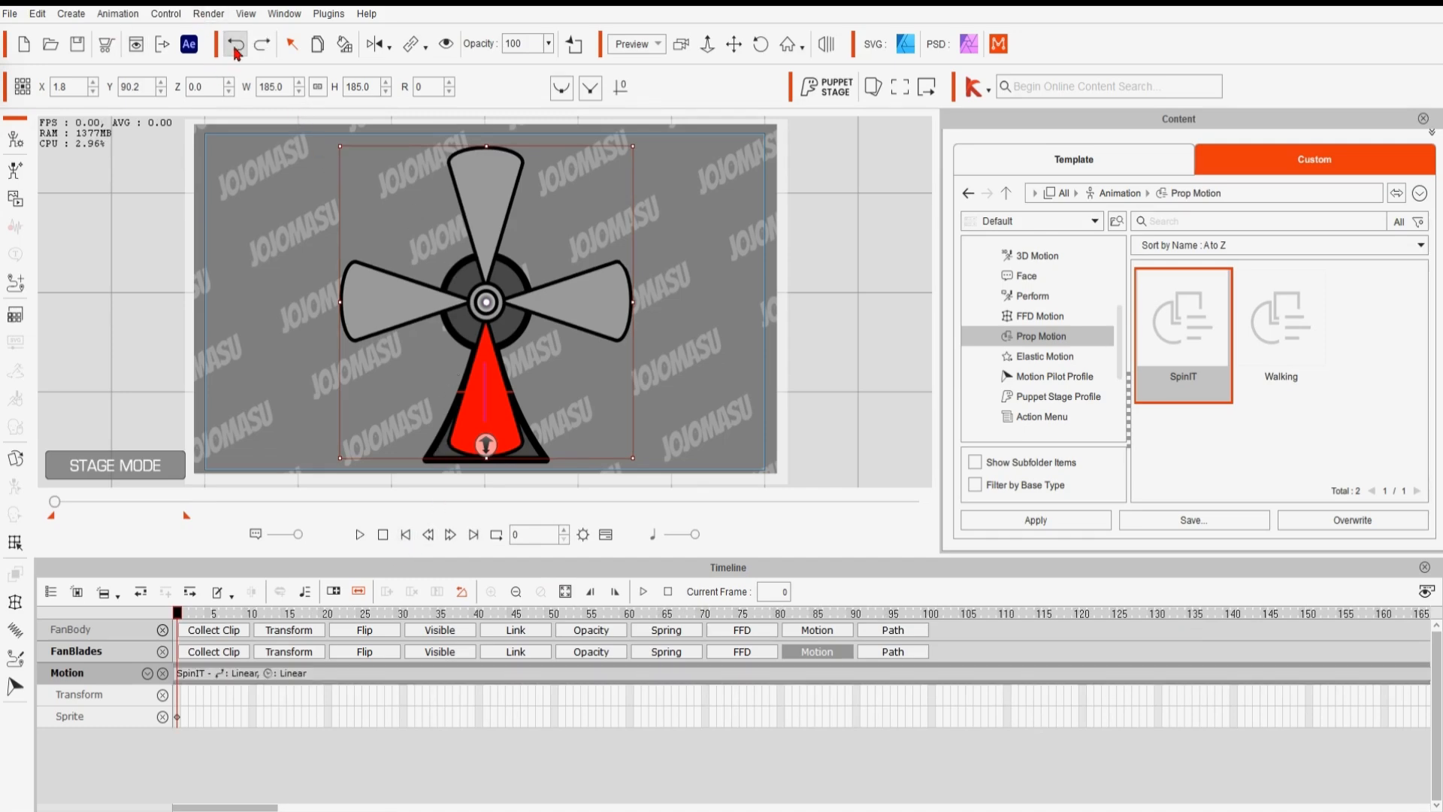
# - Undo the last loop extension of the SpinIT clip and scrub through the clip
pyautogui.click(236, 49)
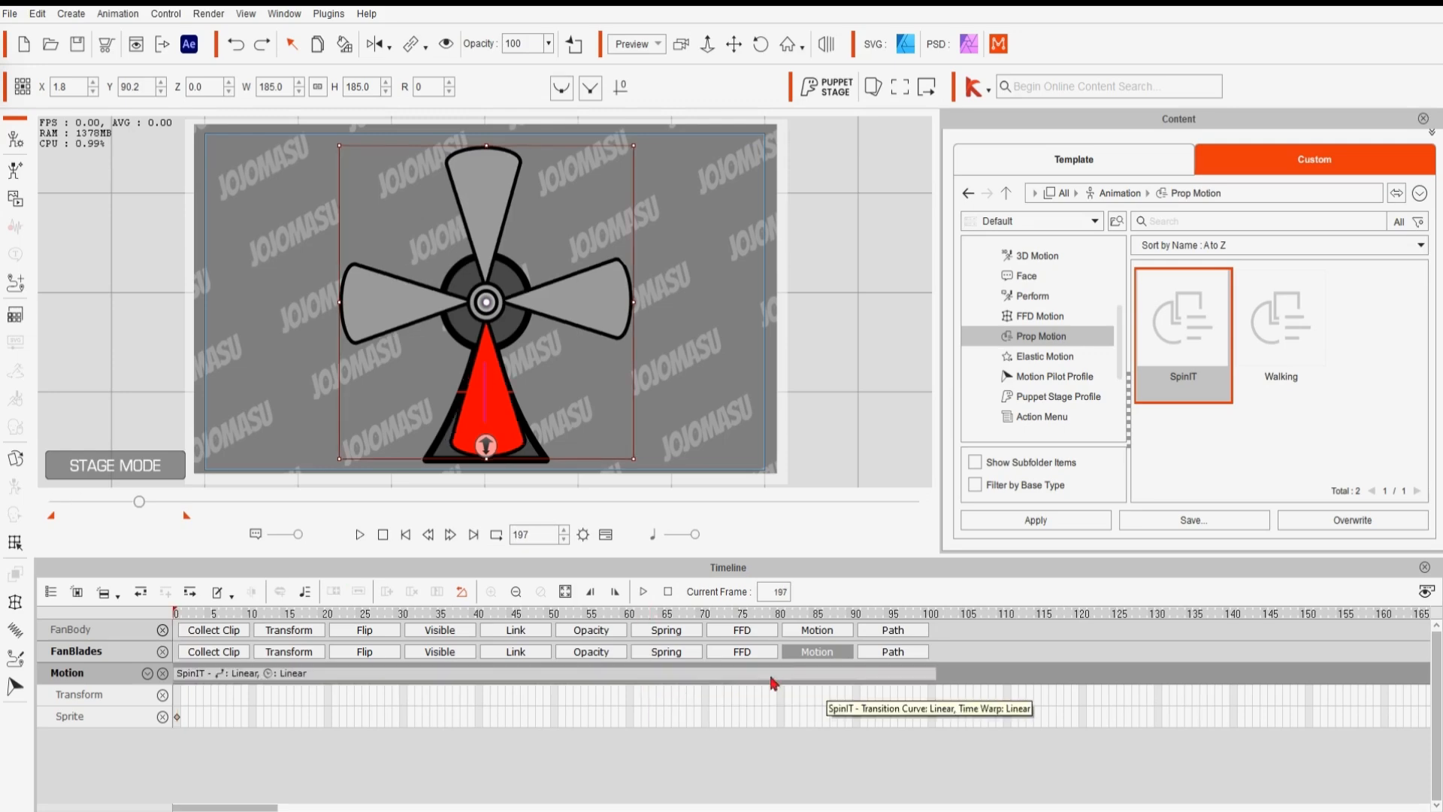
pyautogui.click(682, 681)
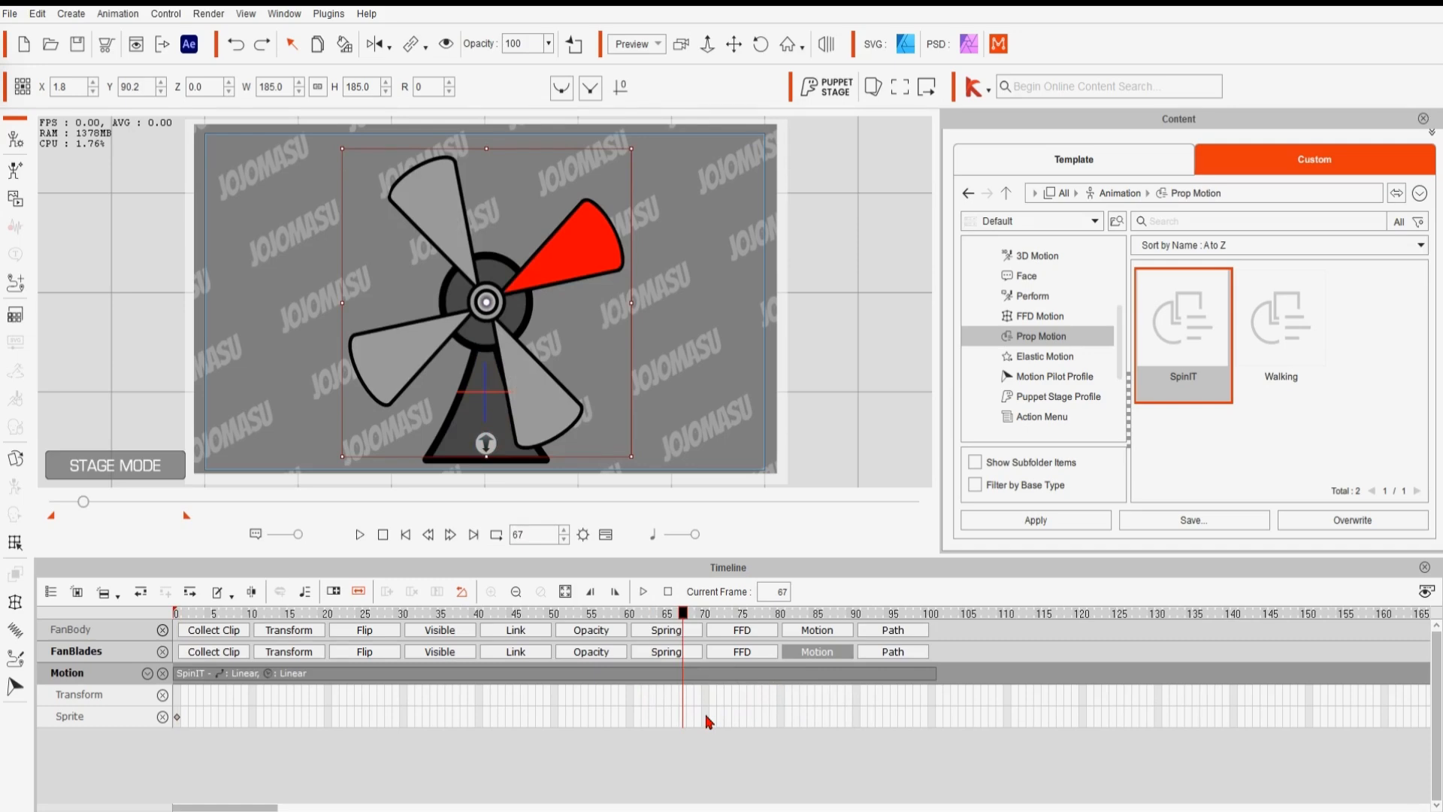
pyautogui.click(759, 677)
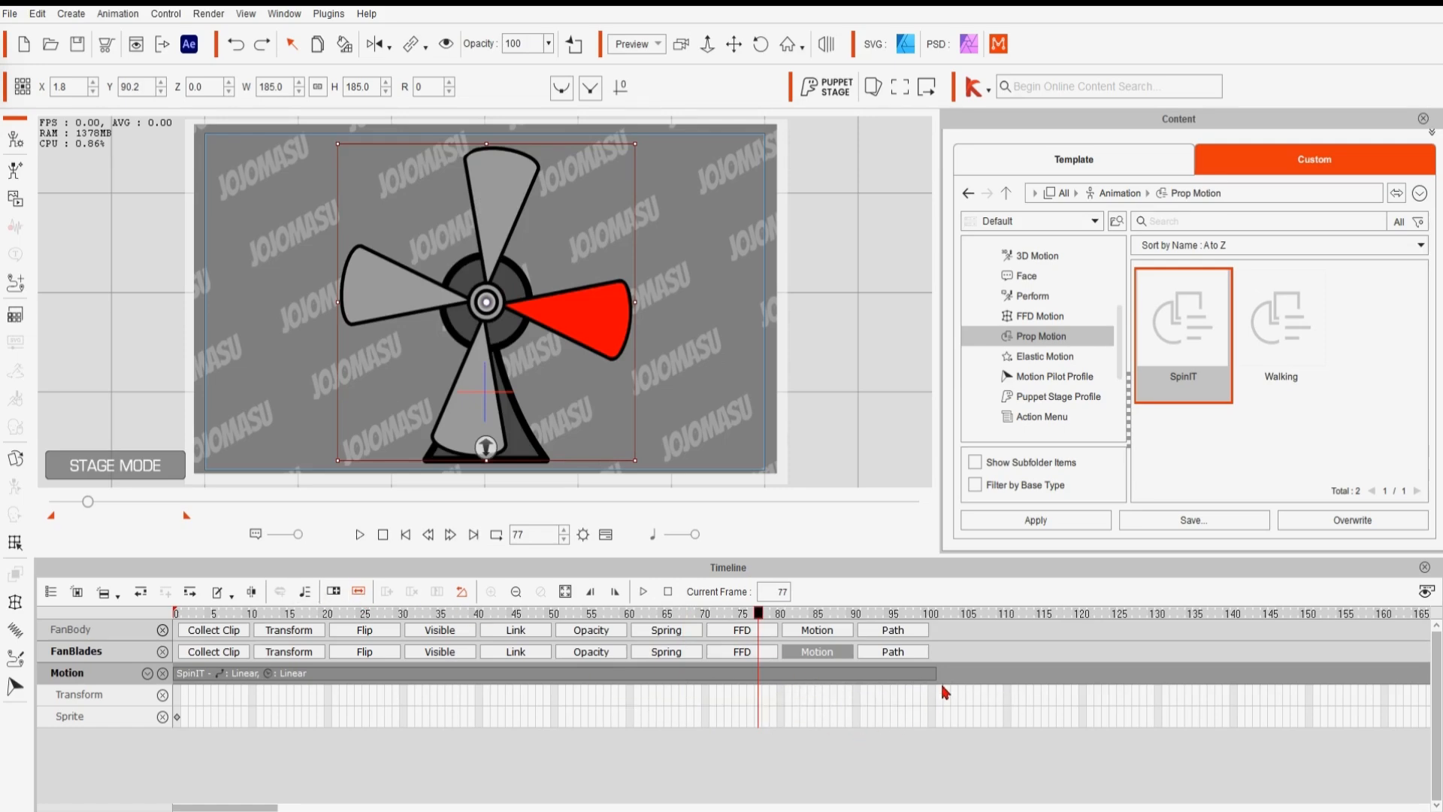
# - Stretch the SpinIT clip so it ends at about frame 200, slowing the blade spin
pyautogui.moveTo(985, 679); pyautogui.dragTo(1429, 669)
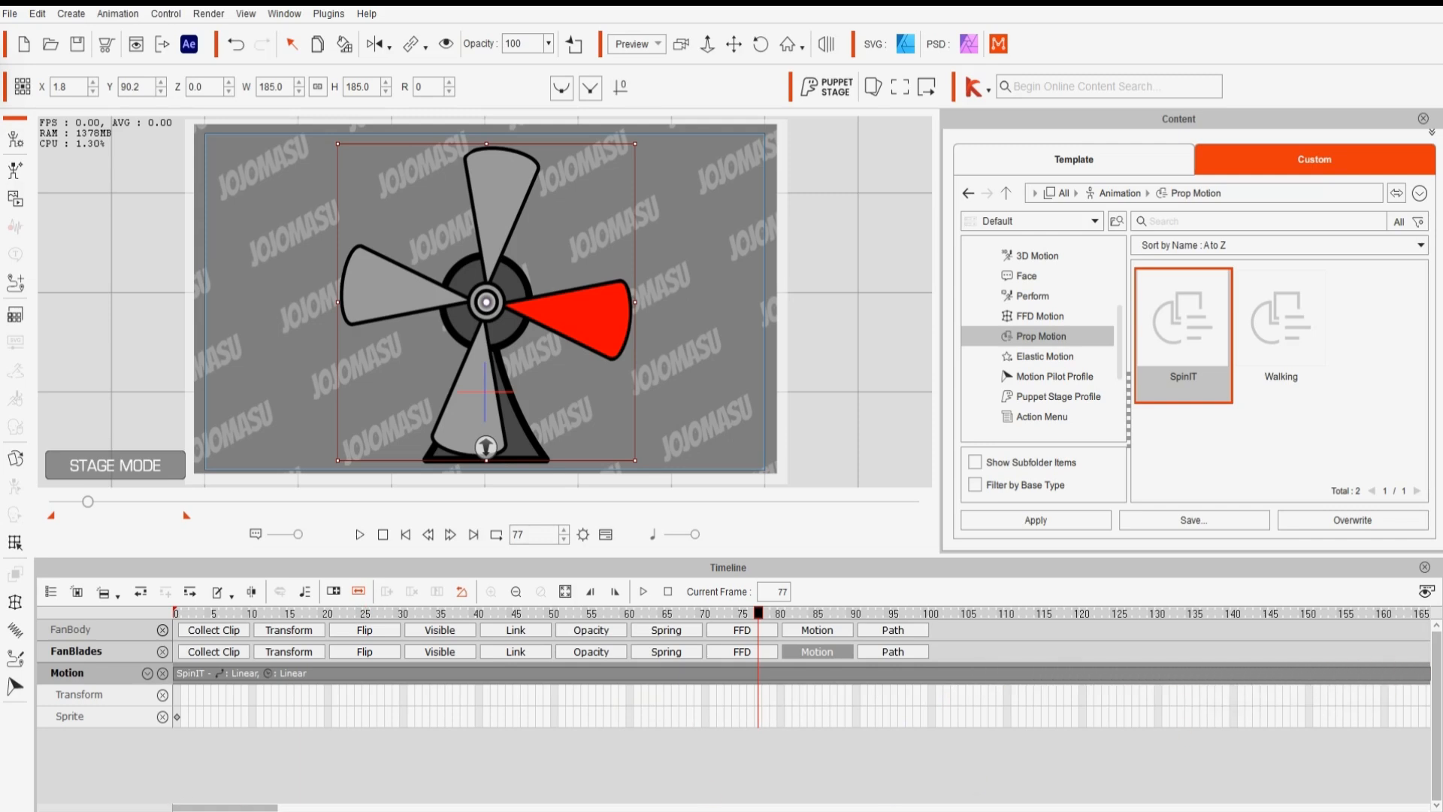
pyautogui.moveTo(255, 810); pyautogui.dragTo(330, 809)
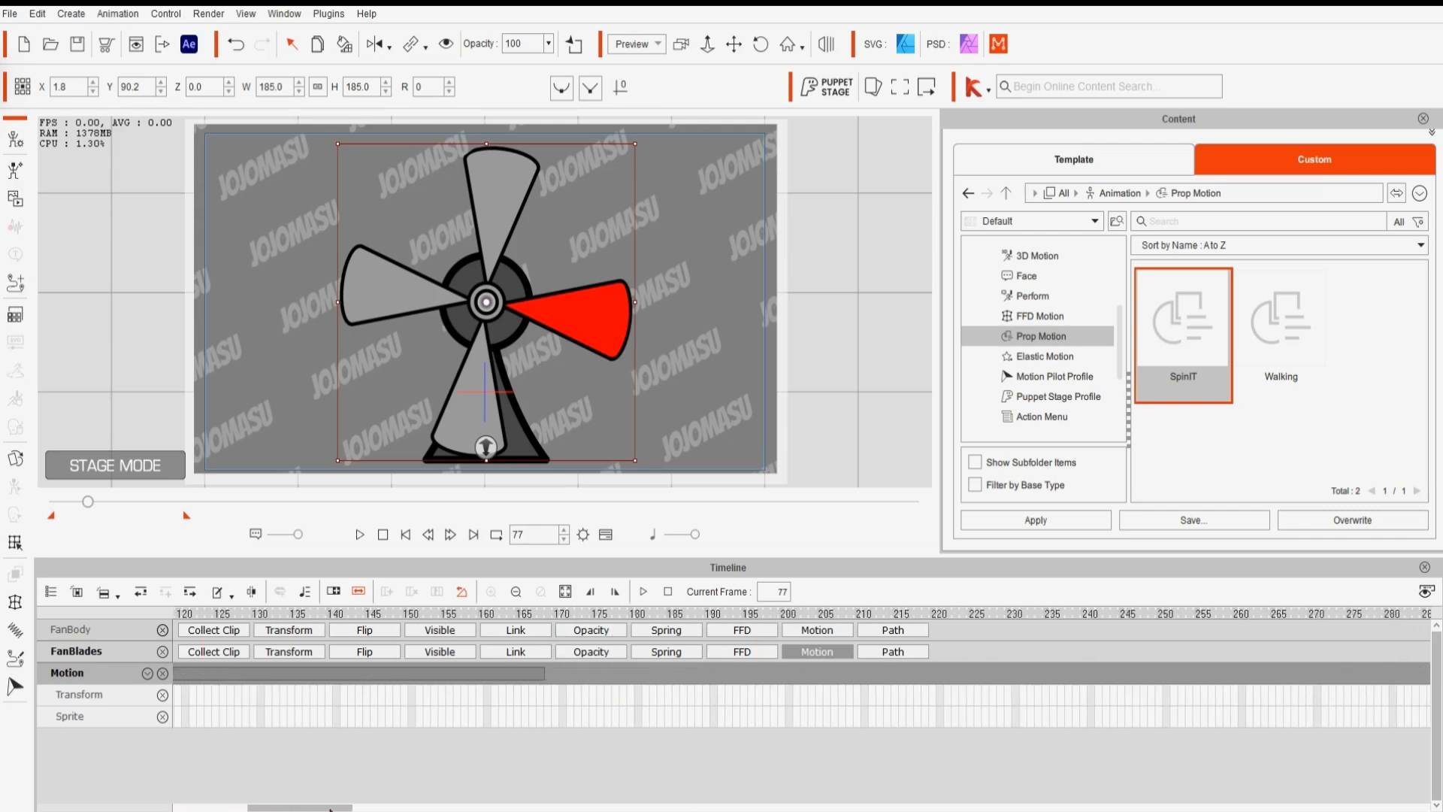
pyautogui.moveTo(542, 673); pyautogui.dragTo(787, 671)
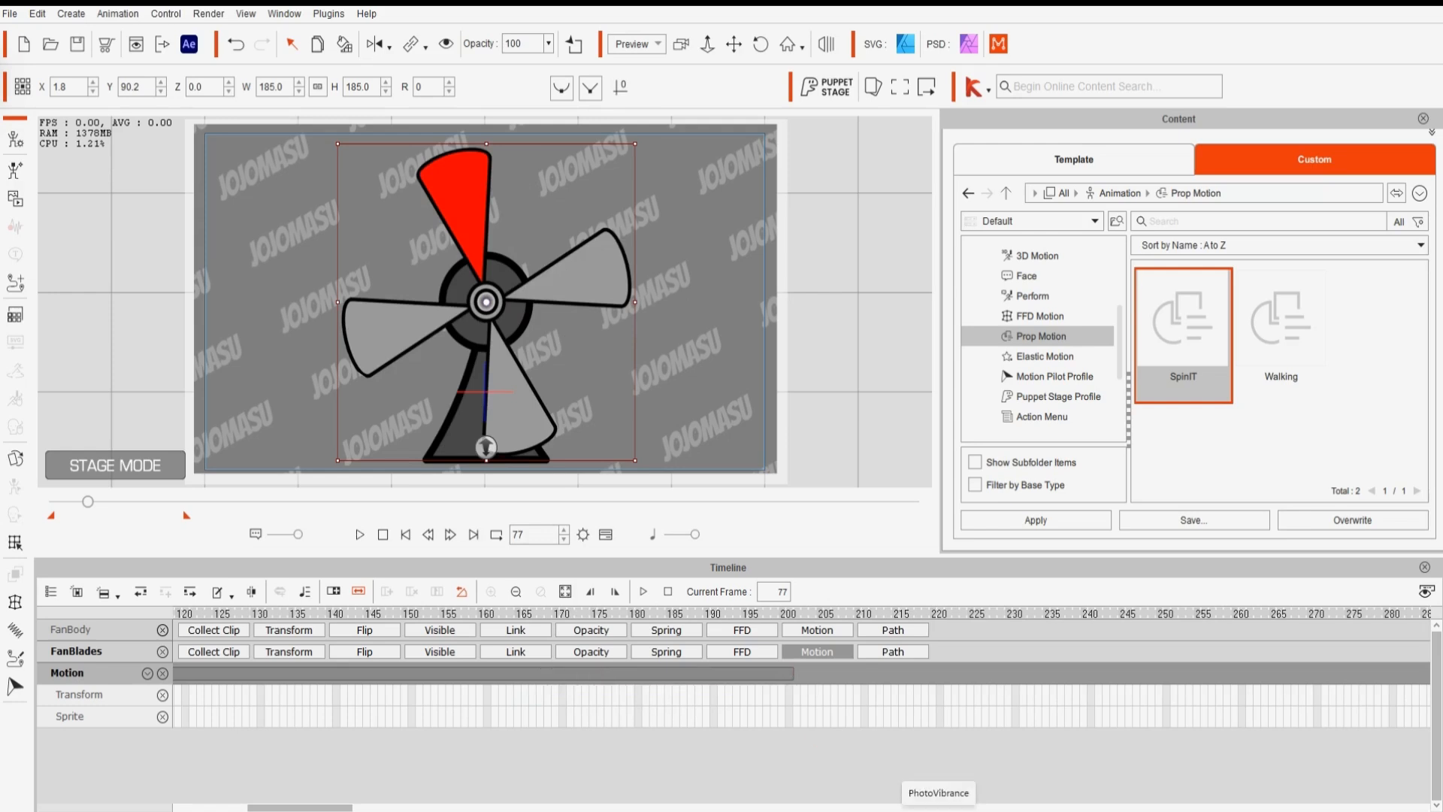
# - Apply the SpinIT prop motion again to the blades as a second clip right after the first
pyautogui.moveTo(905, 811)
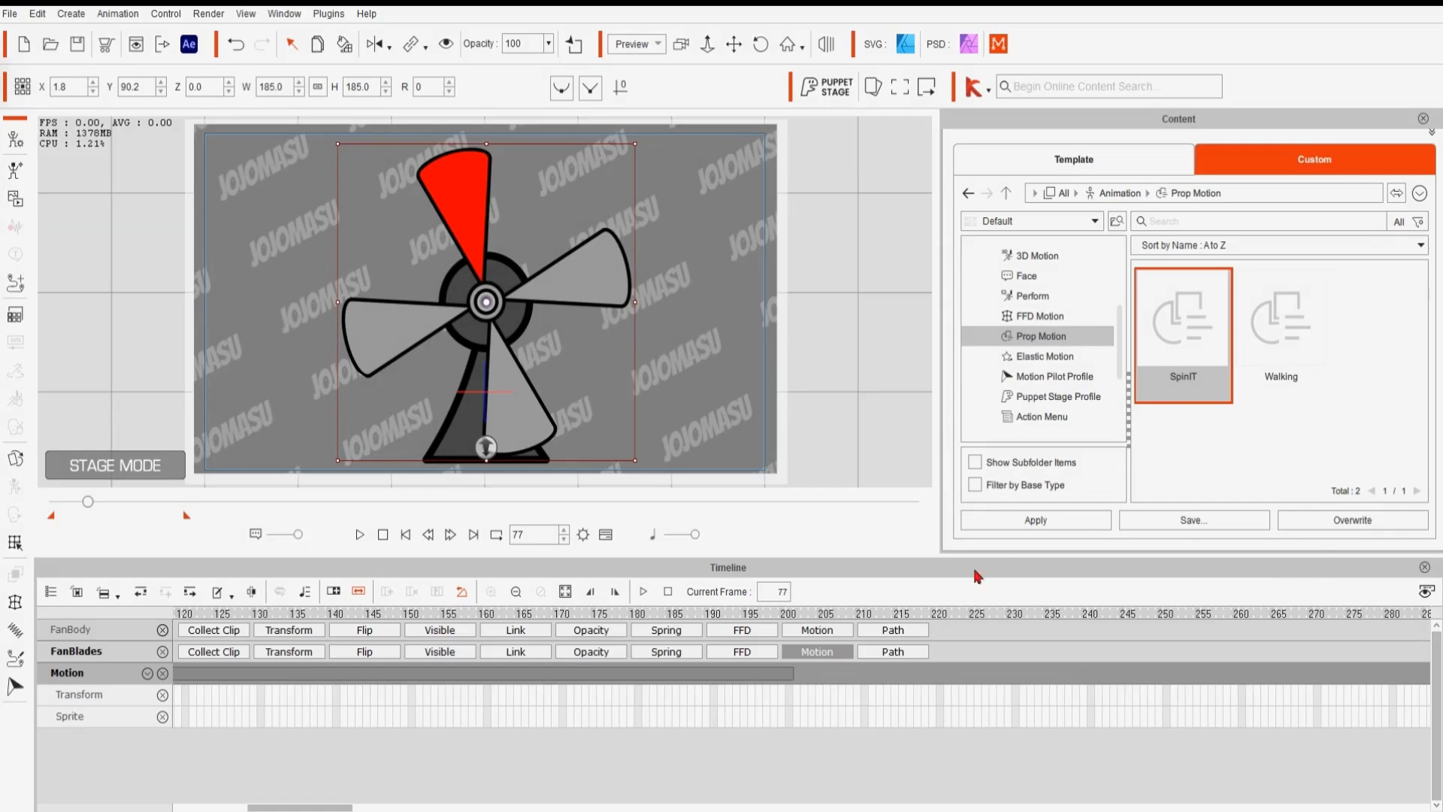
pyautogui.moveTo(1184, 337); pyautogui.dragTo(932, 632)
pyautogui.moveTo(907, 686); pyautogui.dragTo(871, 679)
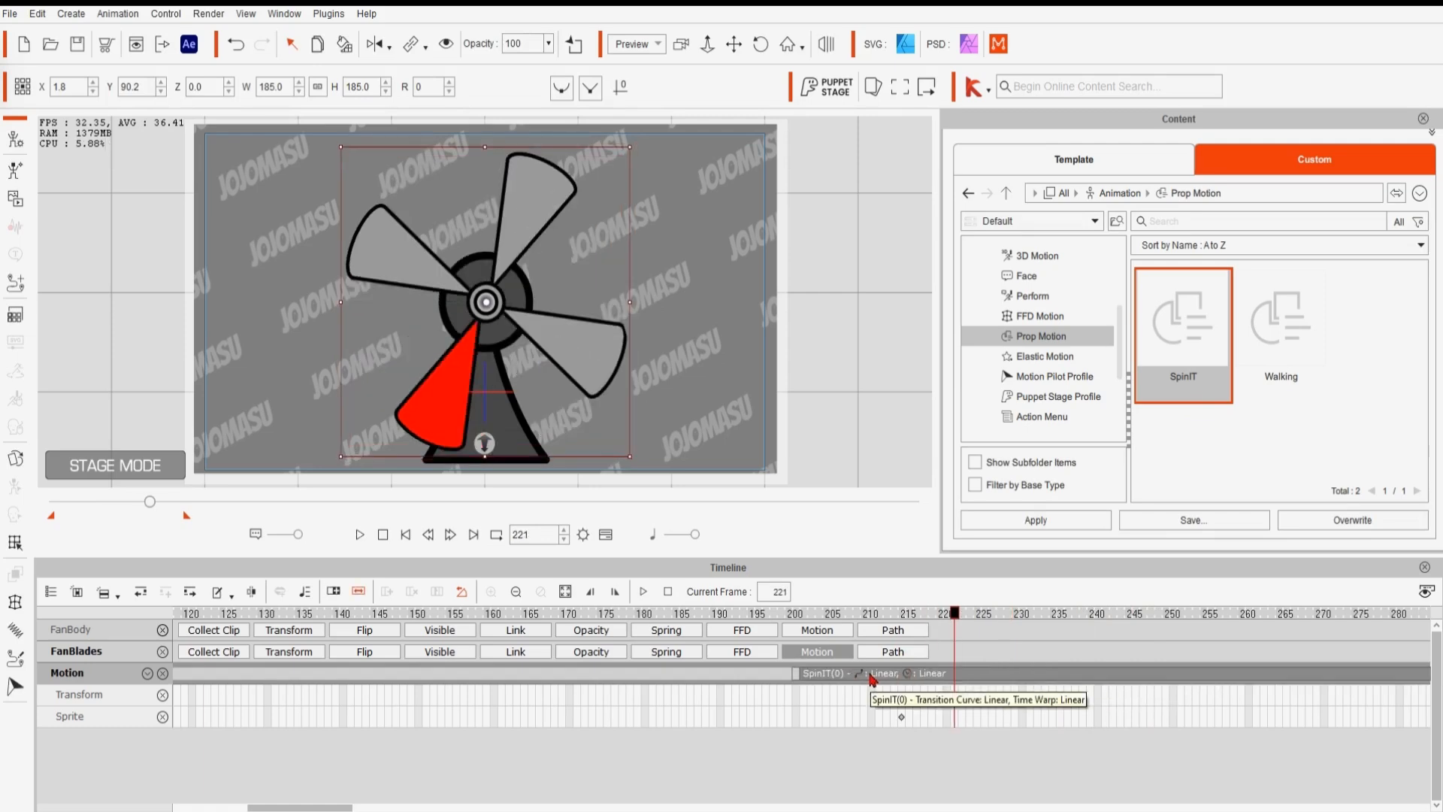
pyautogui.click(872, 680)
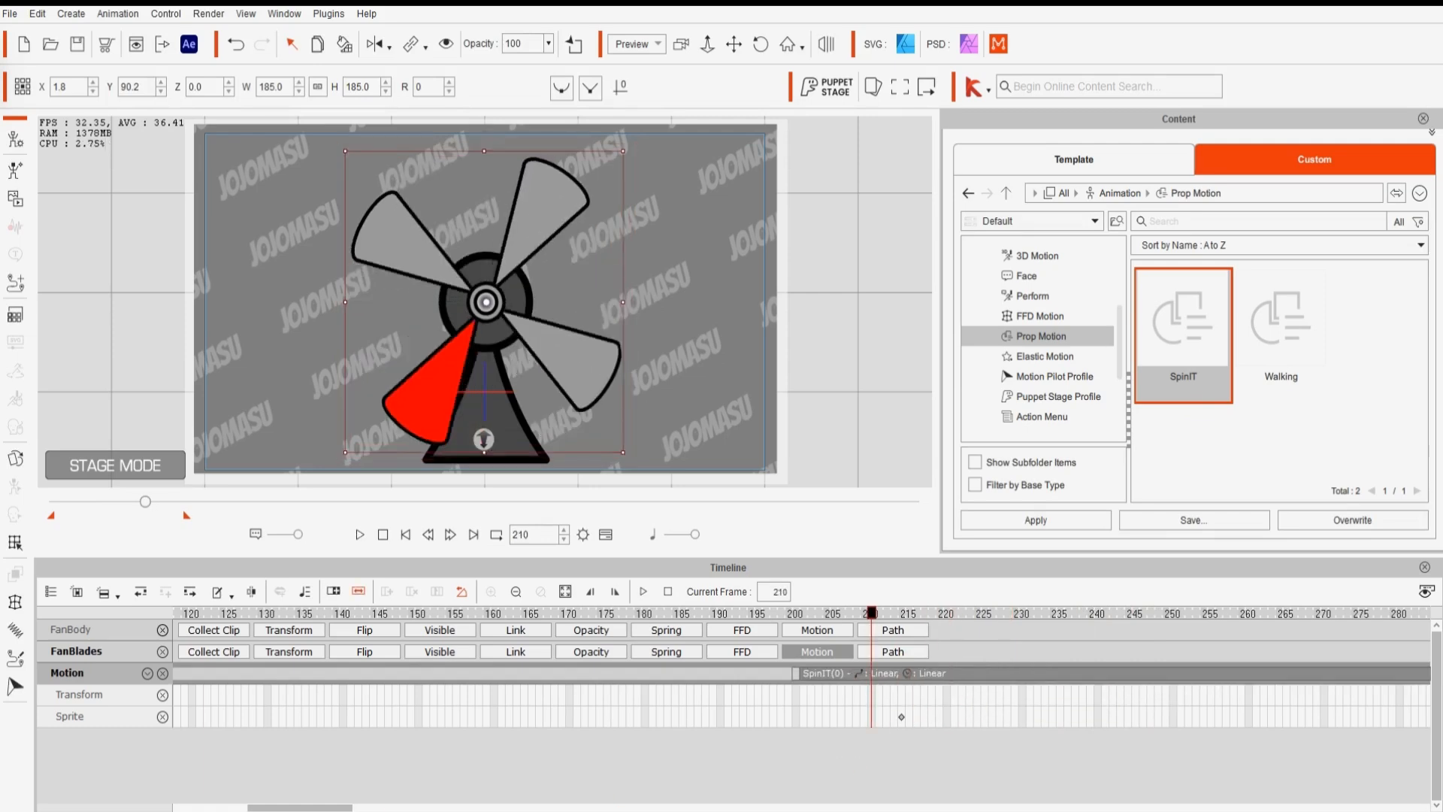
pyautogui.moveTo(342, 809); pyautogui.dragTo(382, 809)
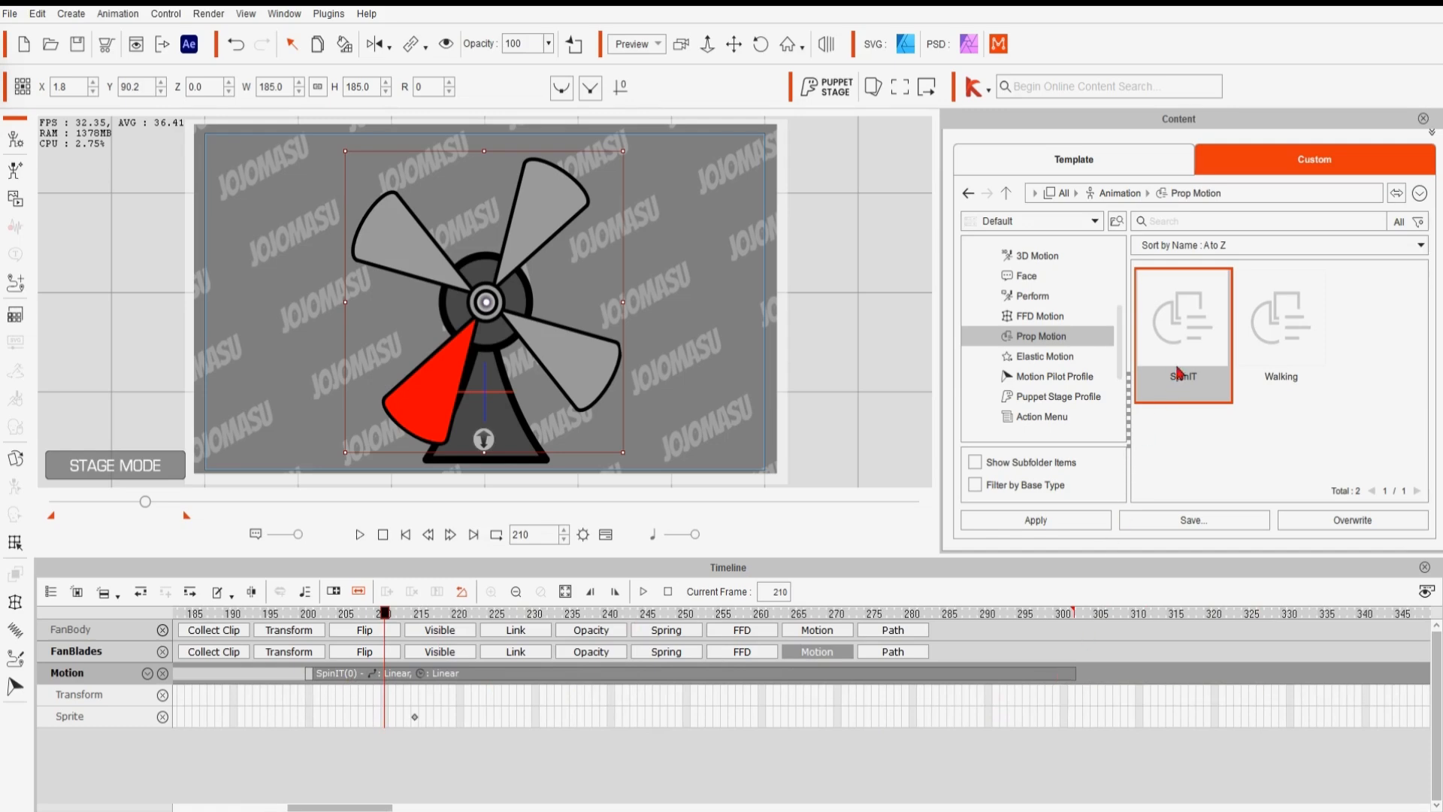
# - Add a third SpinIT clip to the blades' motion track starting at about frame 300
pyautogui.moveTo(1170, 518); pyautogui.dragTo(1155, 676)
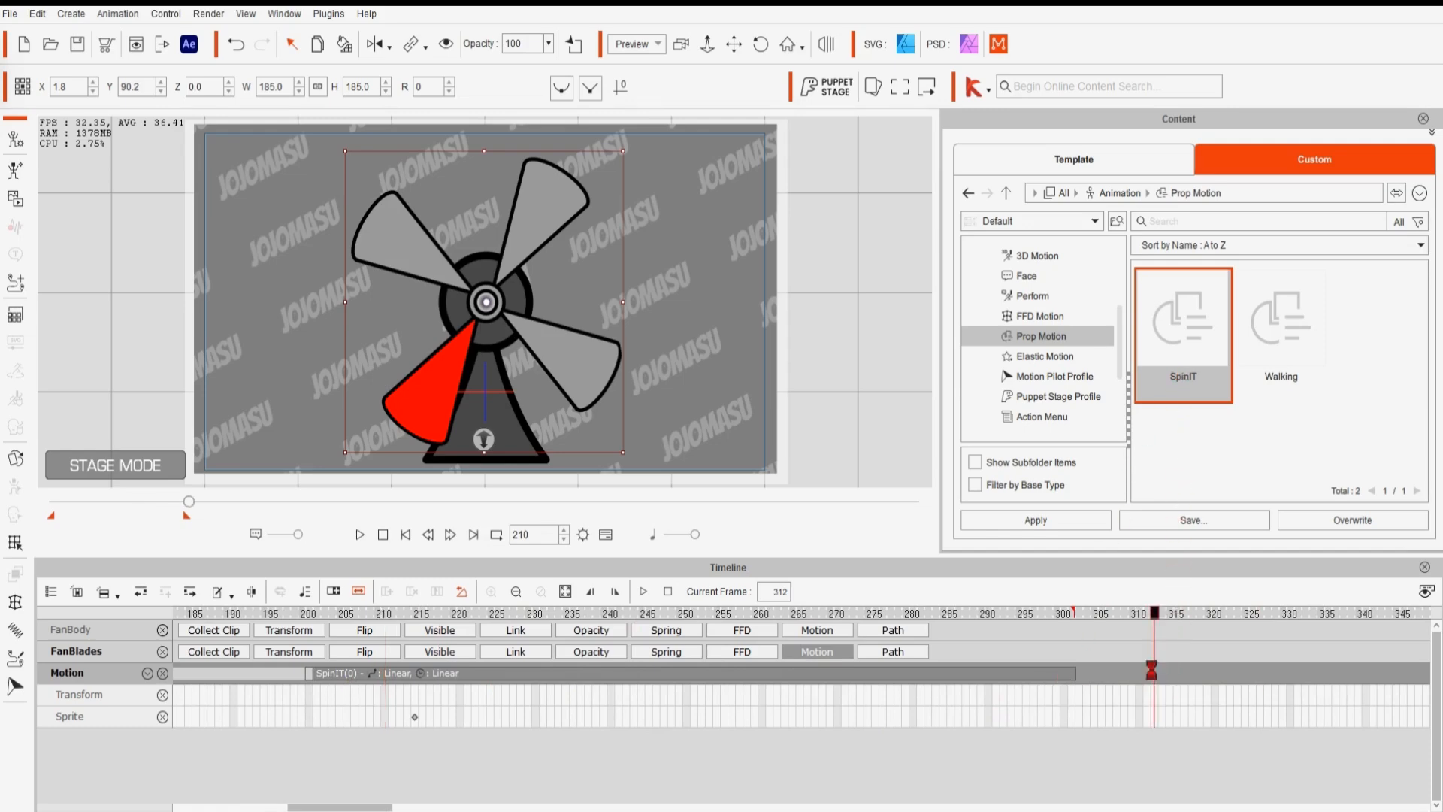
pyautogui.click(1149, 674)
pyautogui.moveTo(385, 808); pyautogui.dragTo(449, 808)
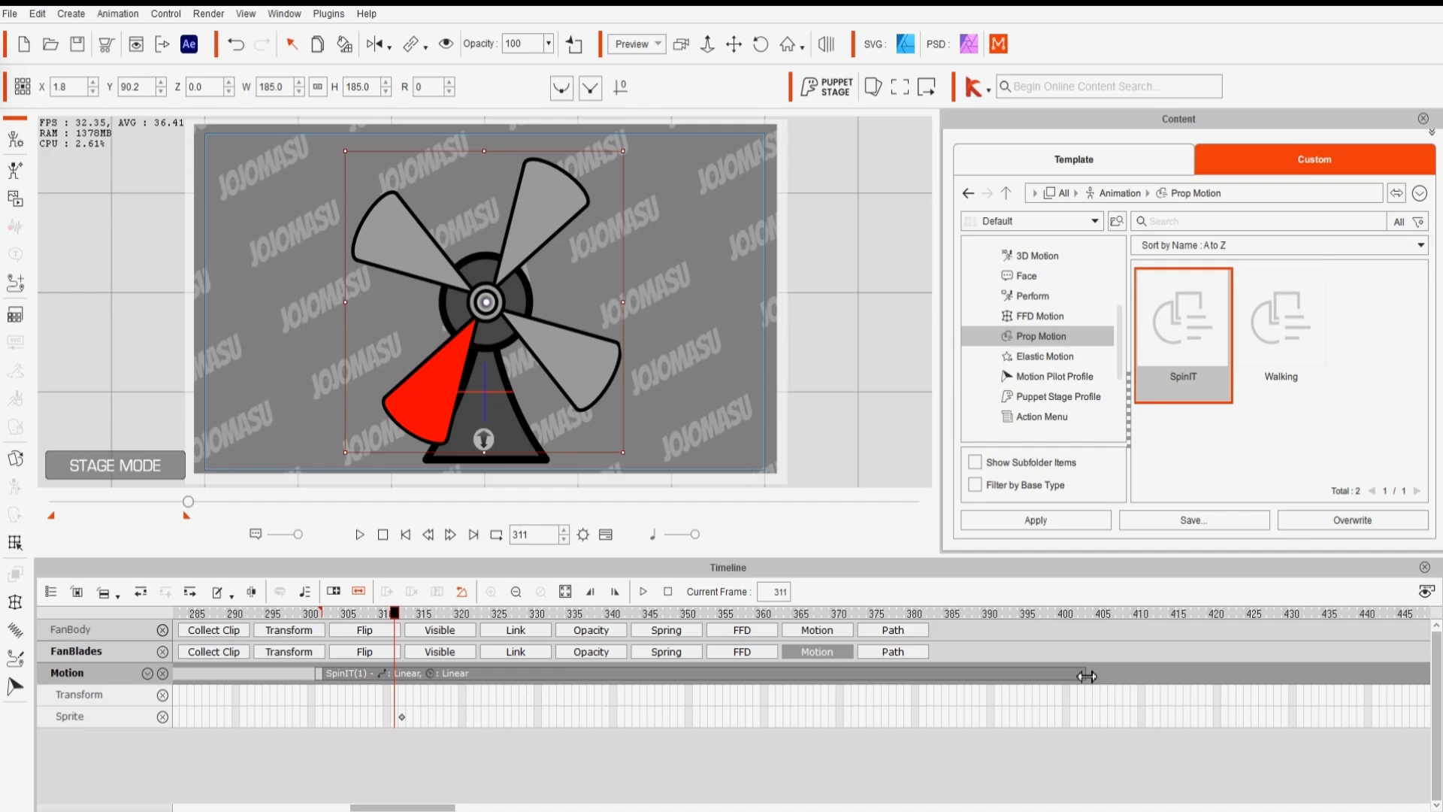
# - Resize the third SpinIT clip, extending its end to about frame 639
pyautogui.moveTo(1054, 681); pyautogui.dragTo(735, 697)
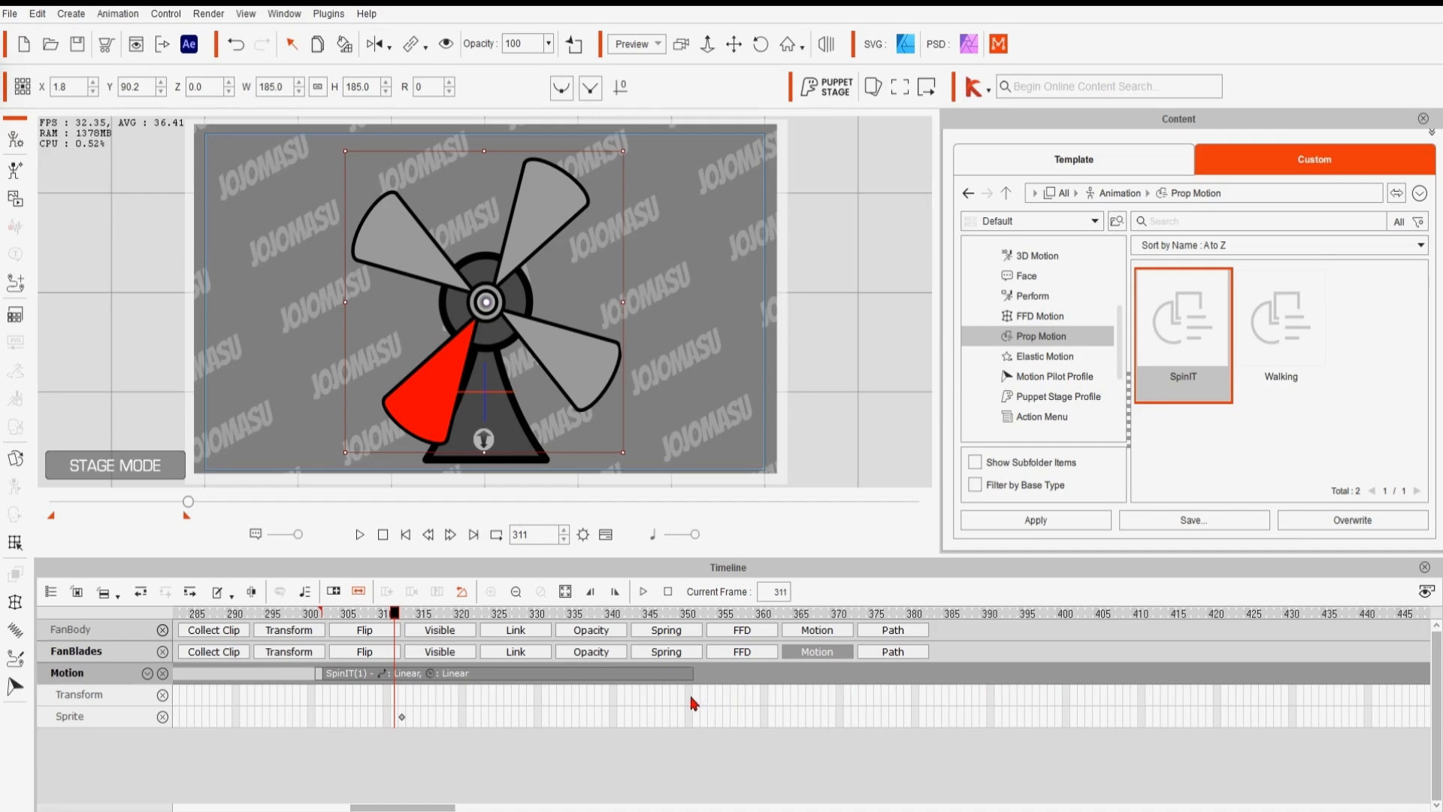
pyautogui.click(636, 677)
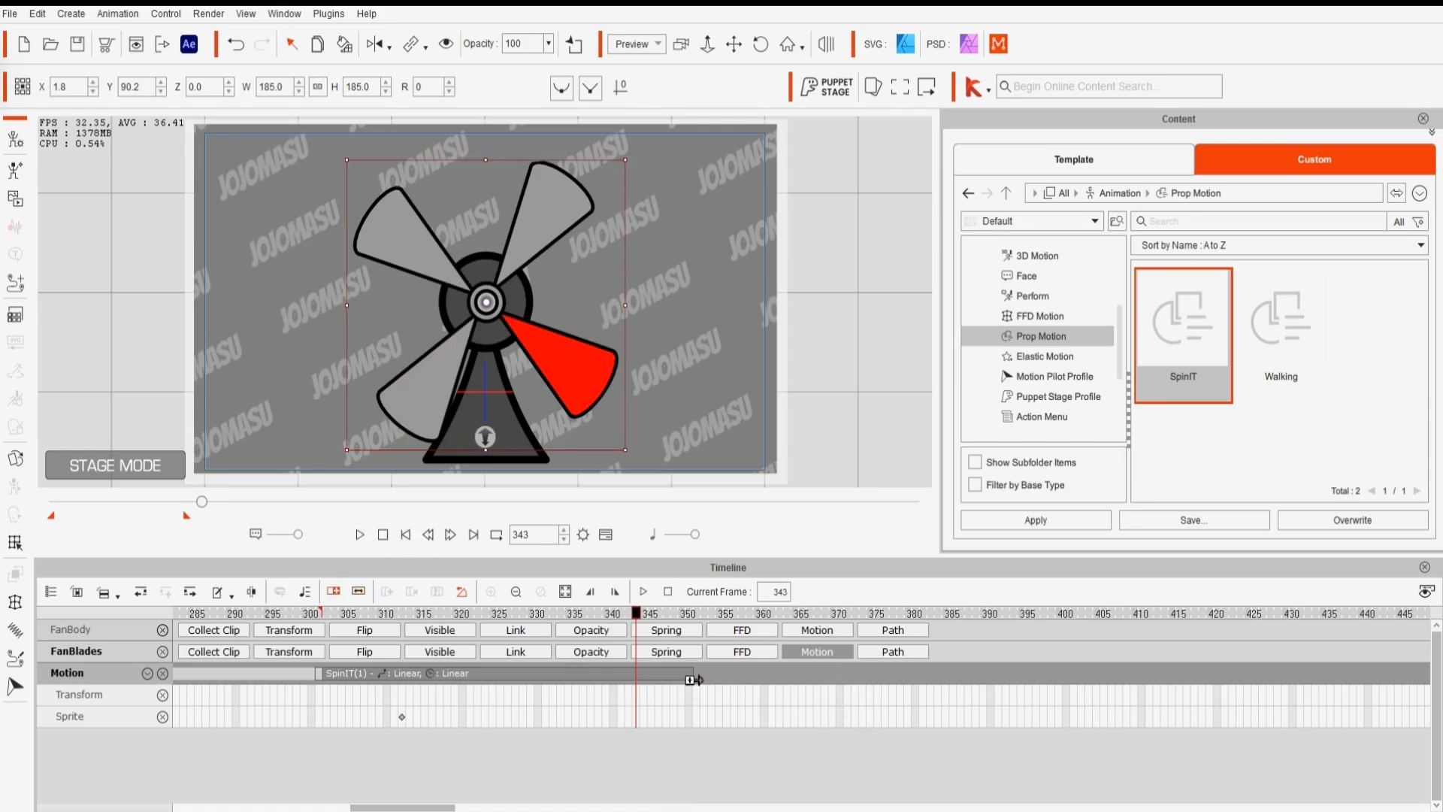
pyautogui.moveTo(694, 680); pyautogui.dragTo(776, 684)
pyautogui.moveTo(984, 675); pyautogui.dragTo(1253, 681)
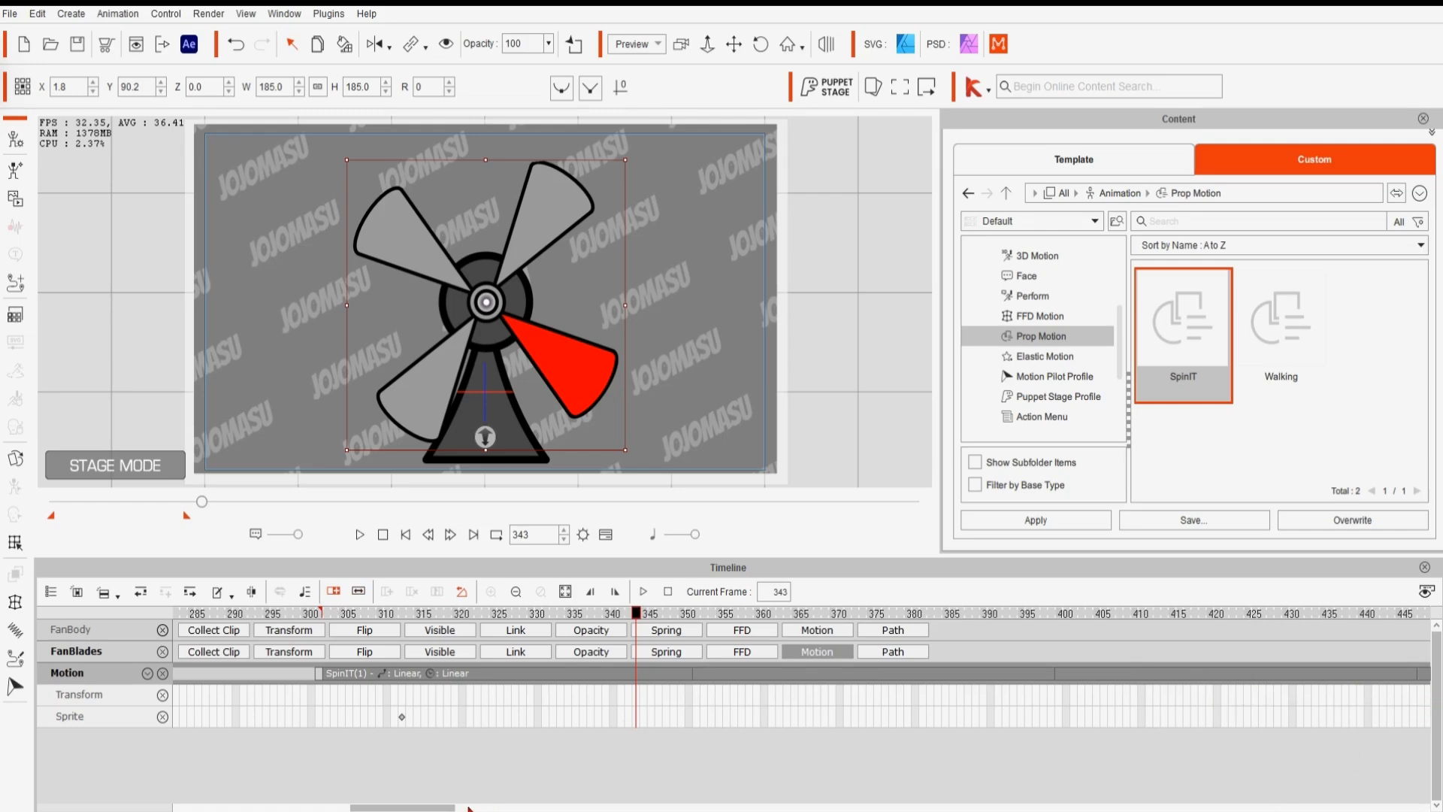
pyautogui.moveTo(442, 808); pyautogui.dragTo(551, 786)
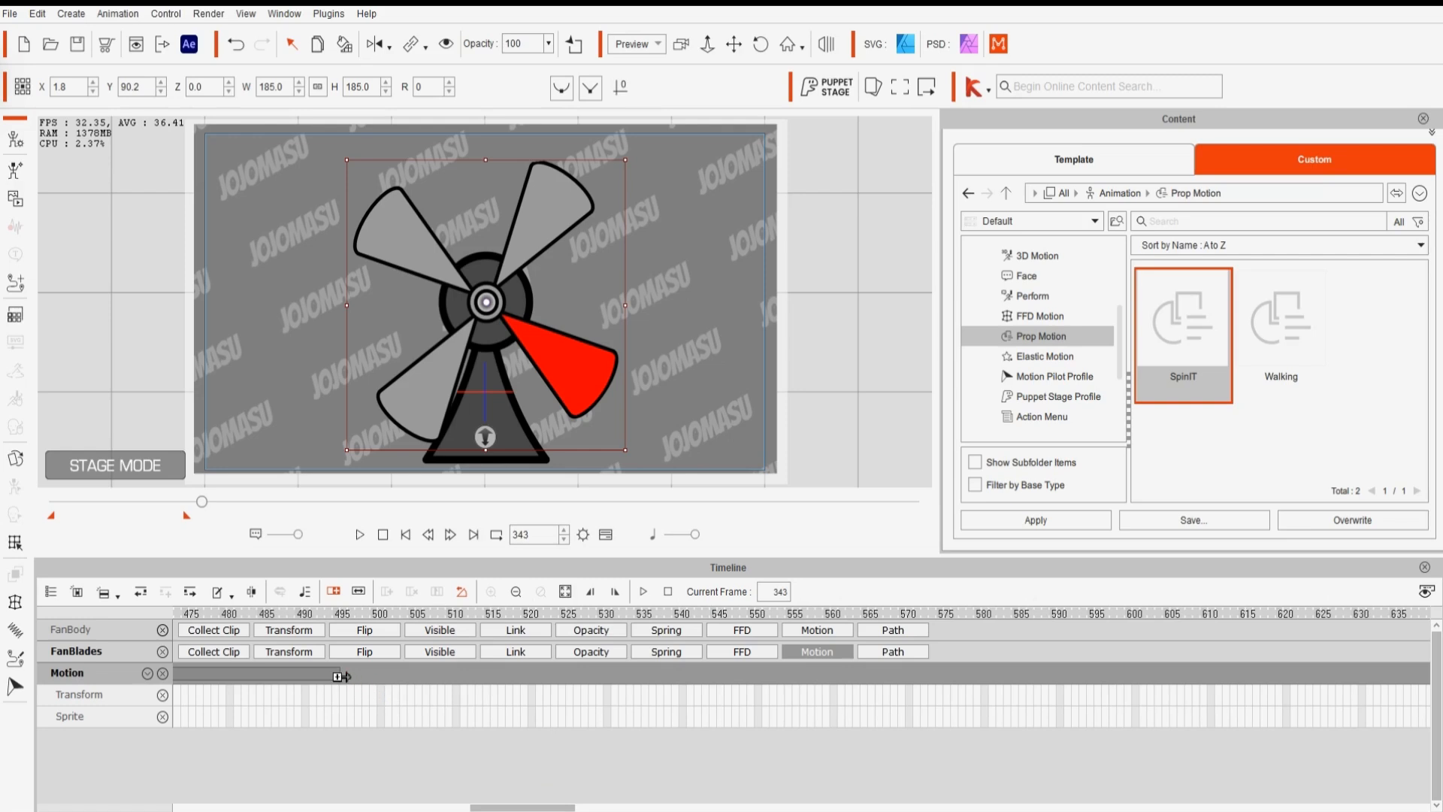
pyautogui.moveTo(341, 676); pyautogui.dragTo(1203, 688)
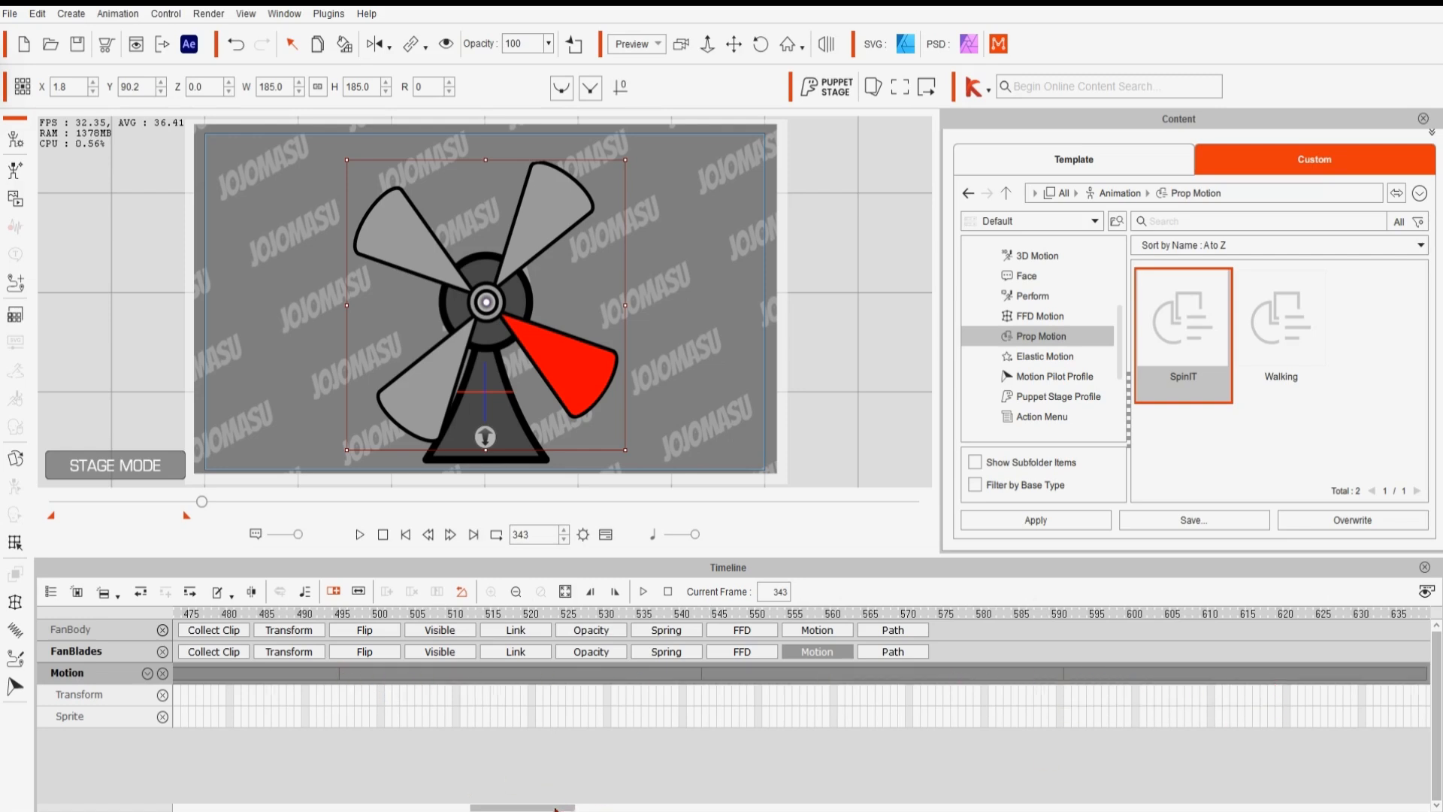
# - Set the playback range end at frame 639
pyautogui.moveTo(554, 808); pyautogui.dragTo(258, 808)
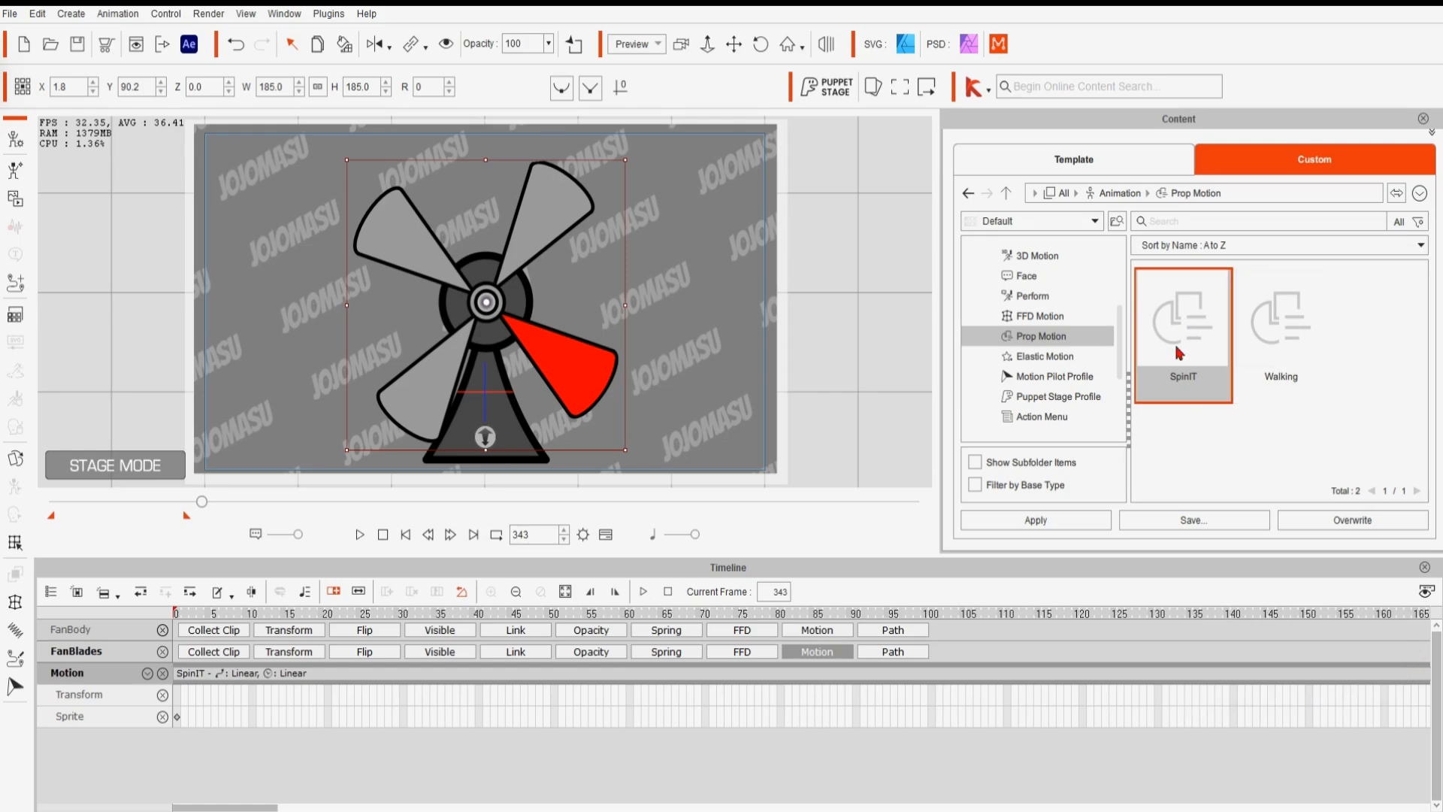
pyautogui.moveTo(232, 809)
pyautogui.mouseDown()
pyautogui.moveTo(383, 809)
pyautogui.moveTo(236, 809)
pyautogui.mouseUp()
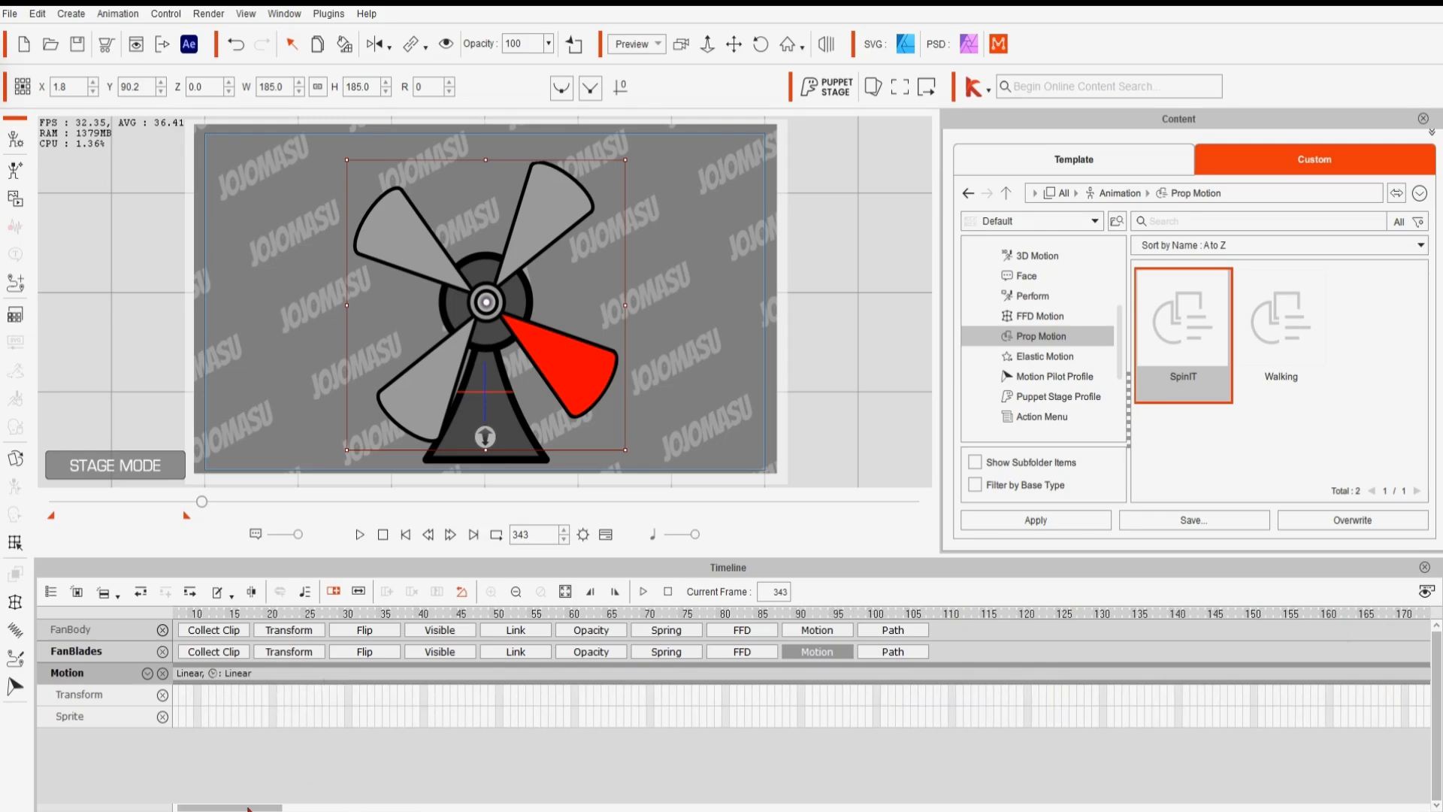
pyautogui.hscroll(5, 542, 782)
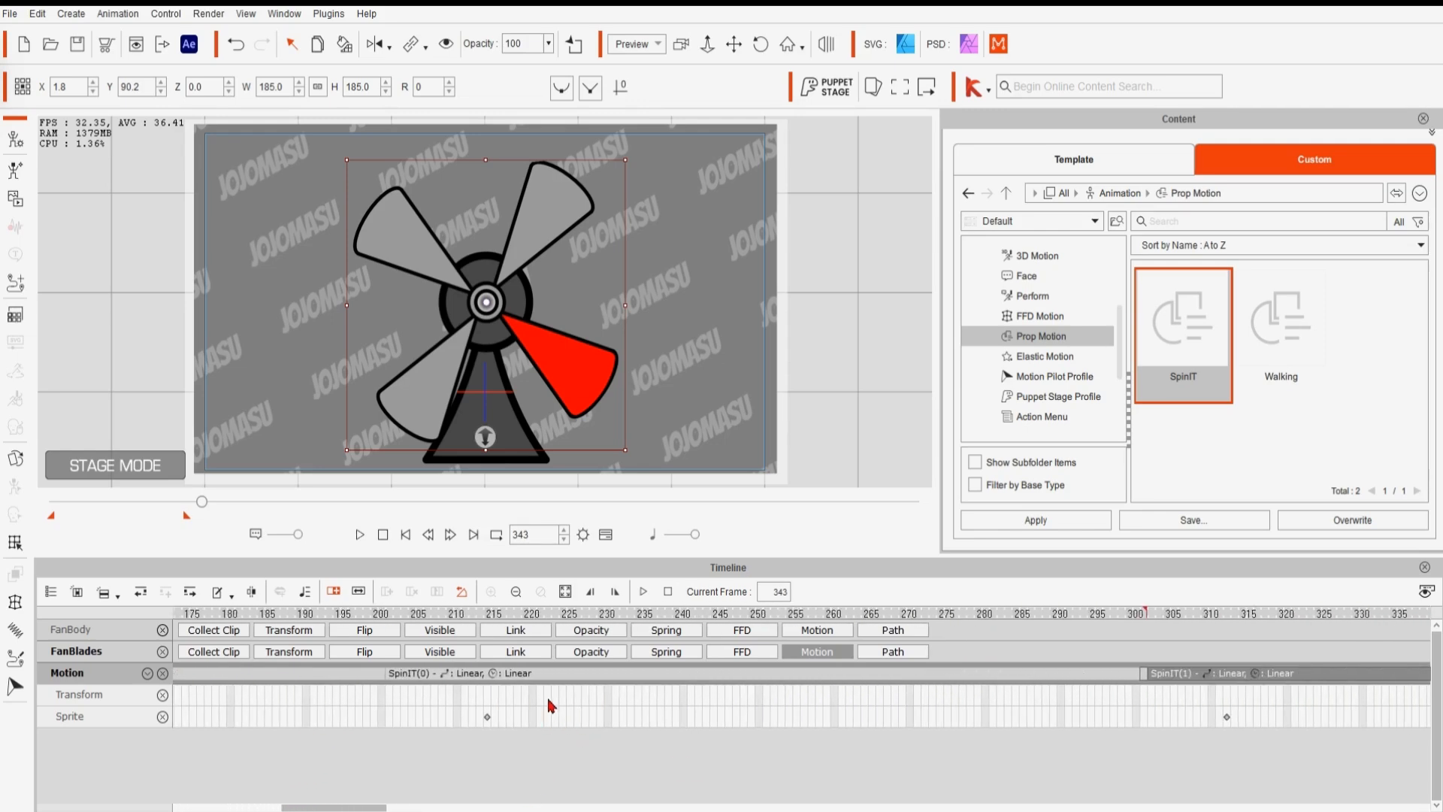
pyautogui.moveTo(363, 809); pyautogui.dragTo(446, 806)
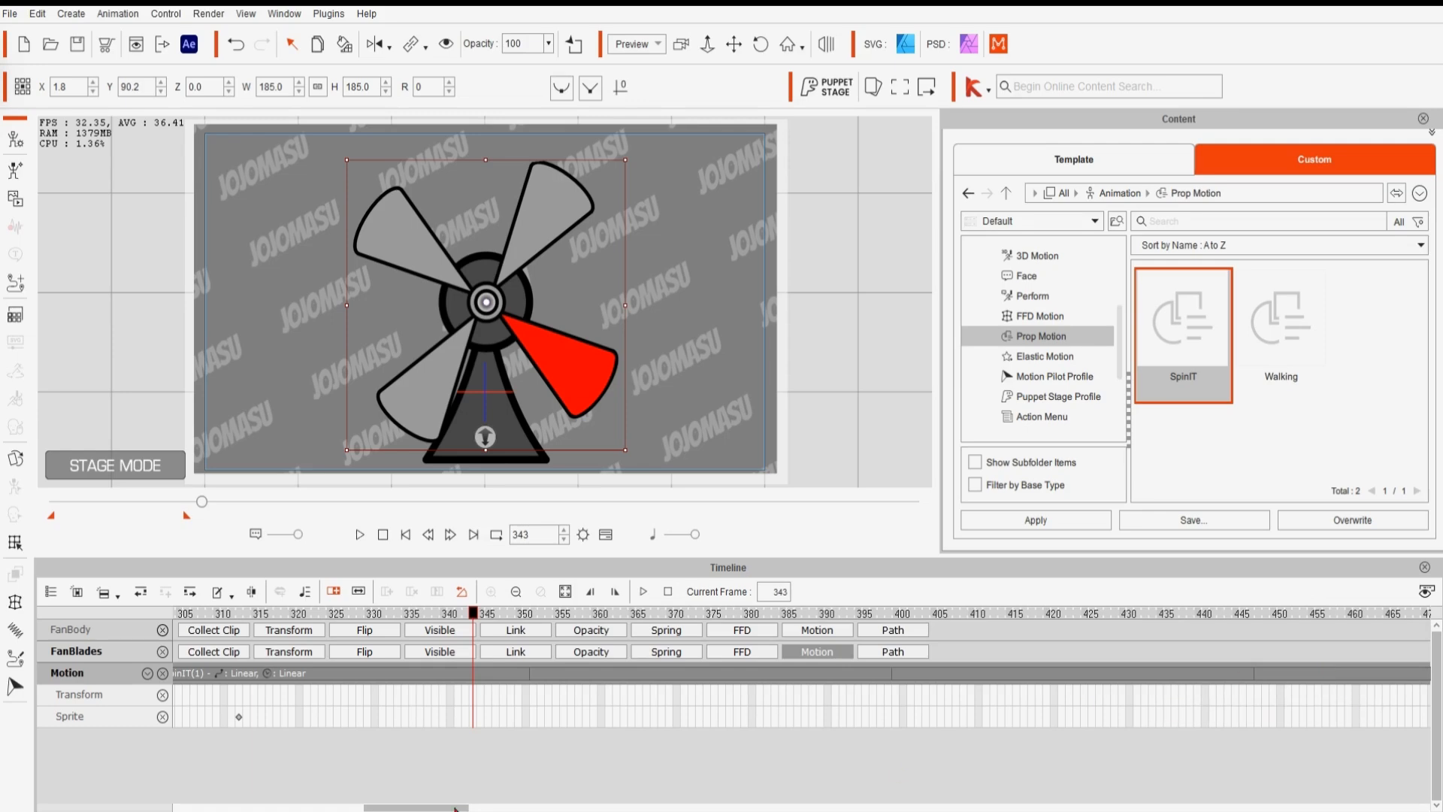
pyautogui.moveTo(455, 808); pyautogui.dragTo(618, 809)
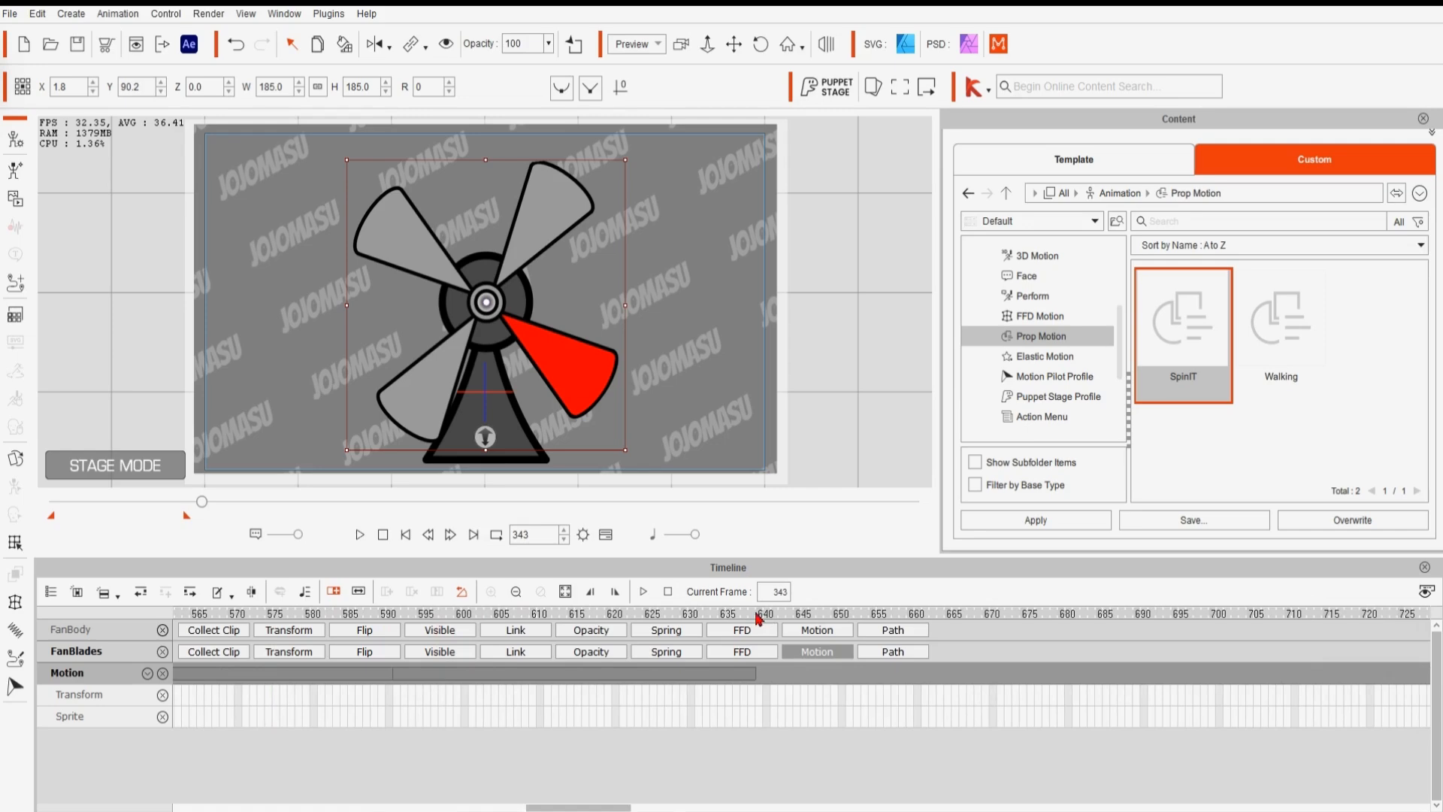
pyautogui.click(760, 614)
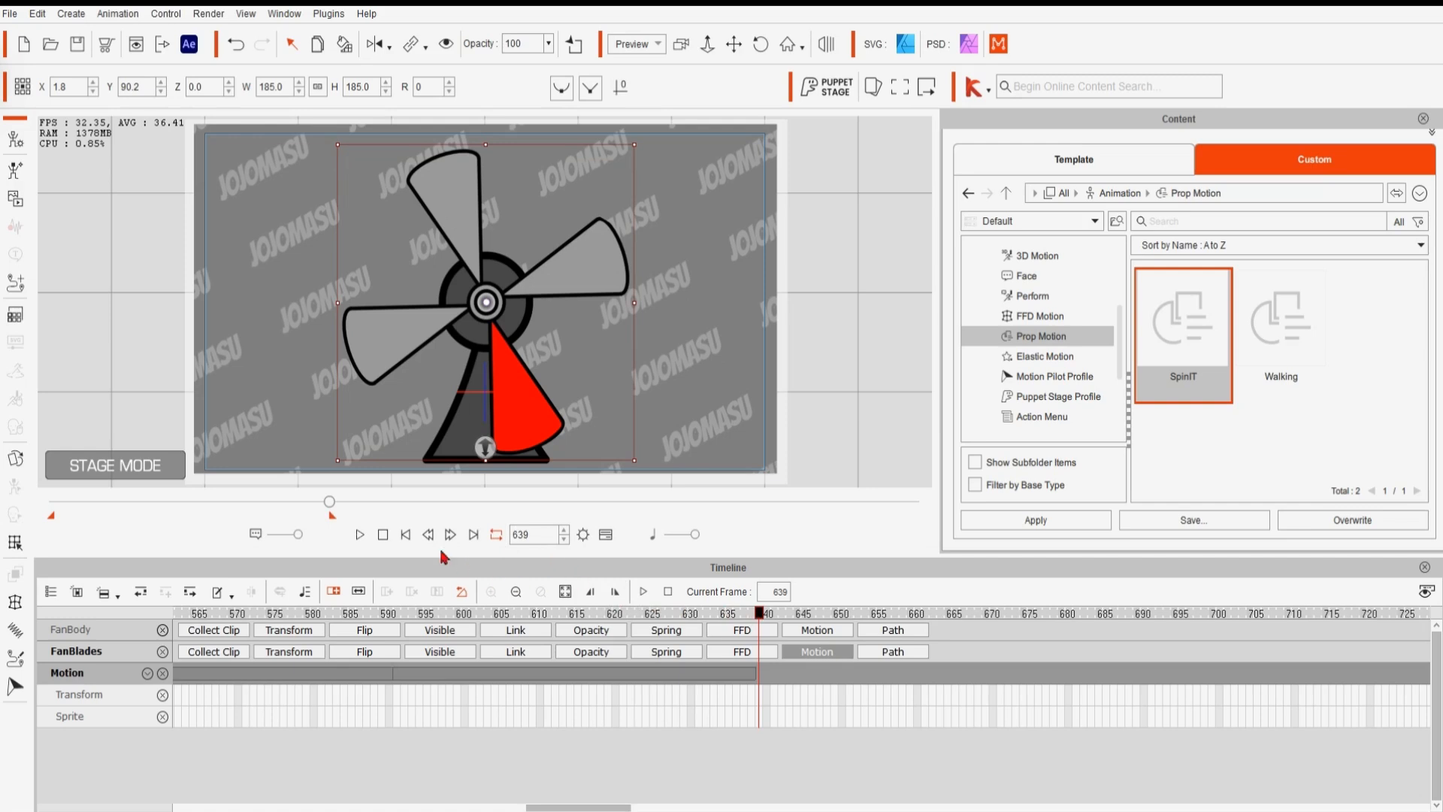
# - Return to the first frame and play the combined spin animation
pyautogui.click(404, 535)
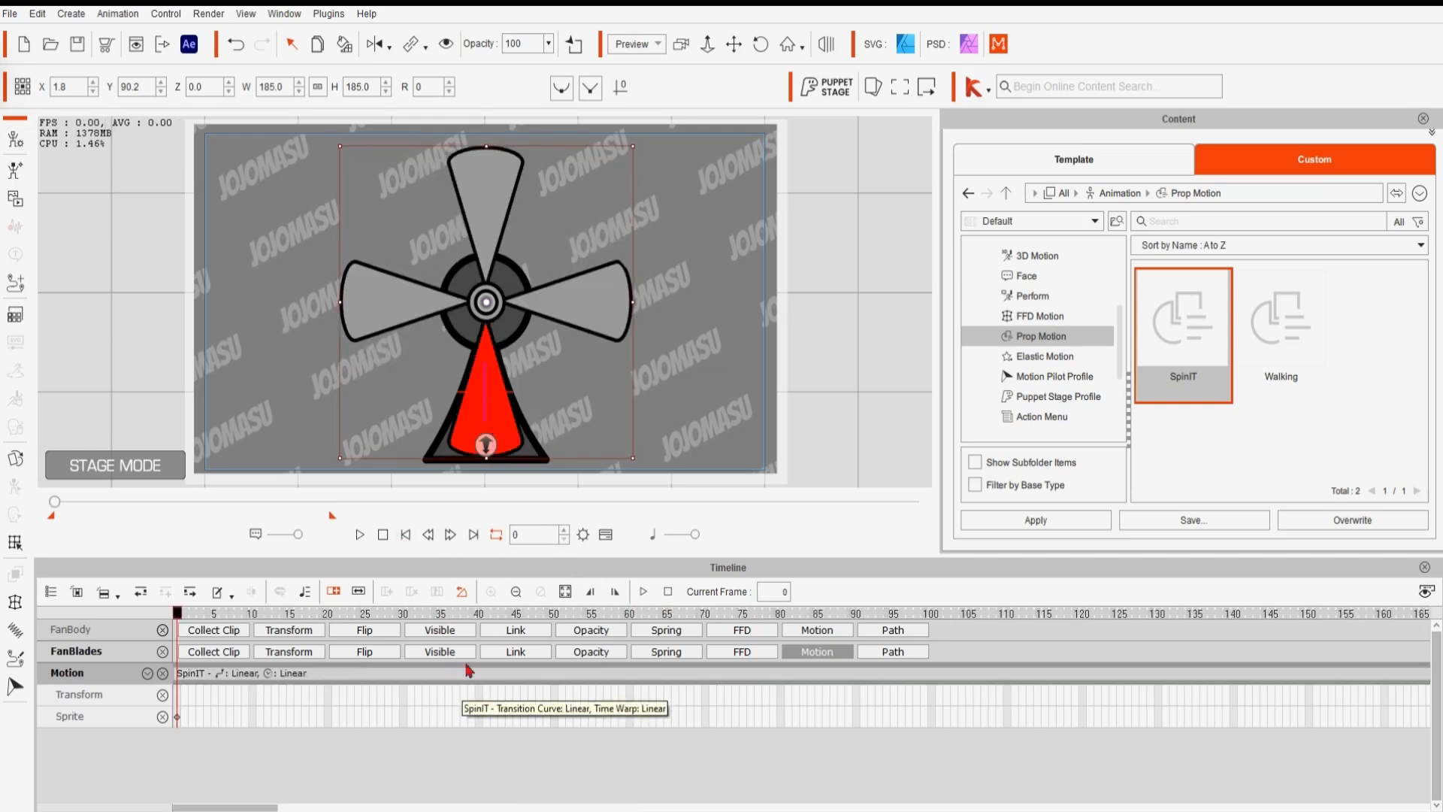
pyautogui.click(360, 535)
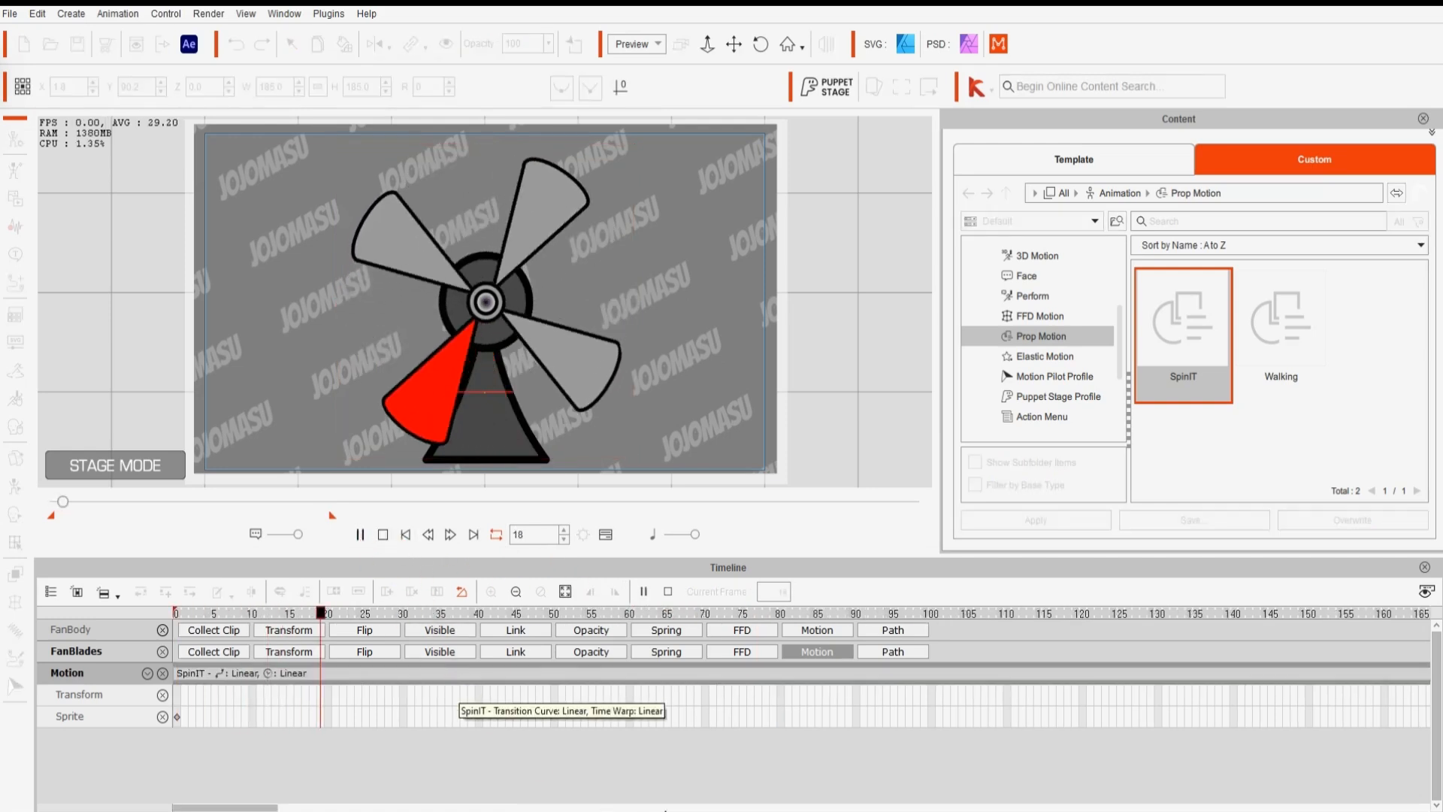
pyautogui.moveTo(1004, 810)
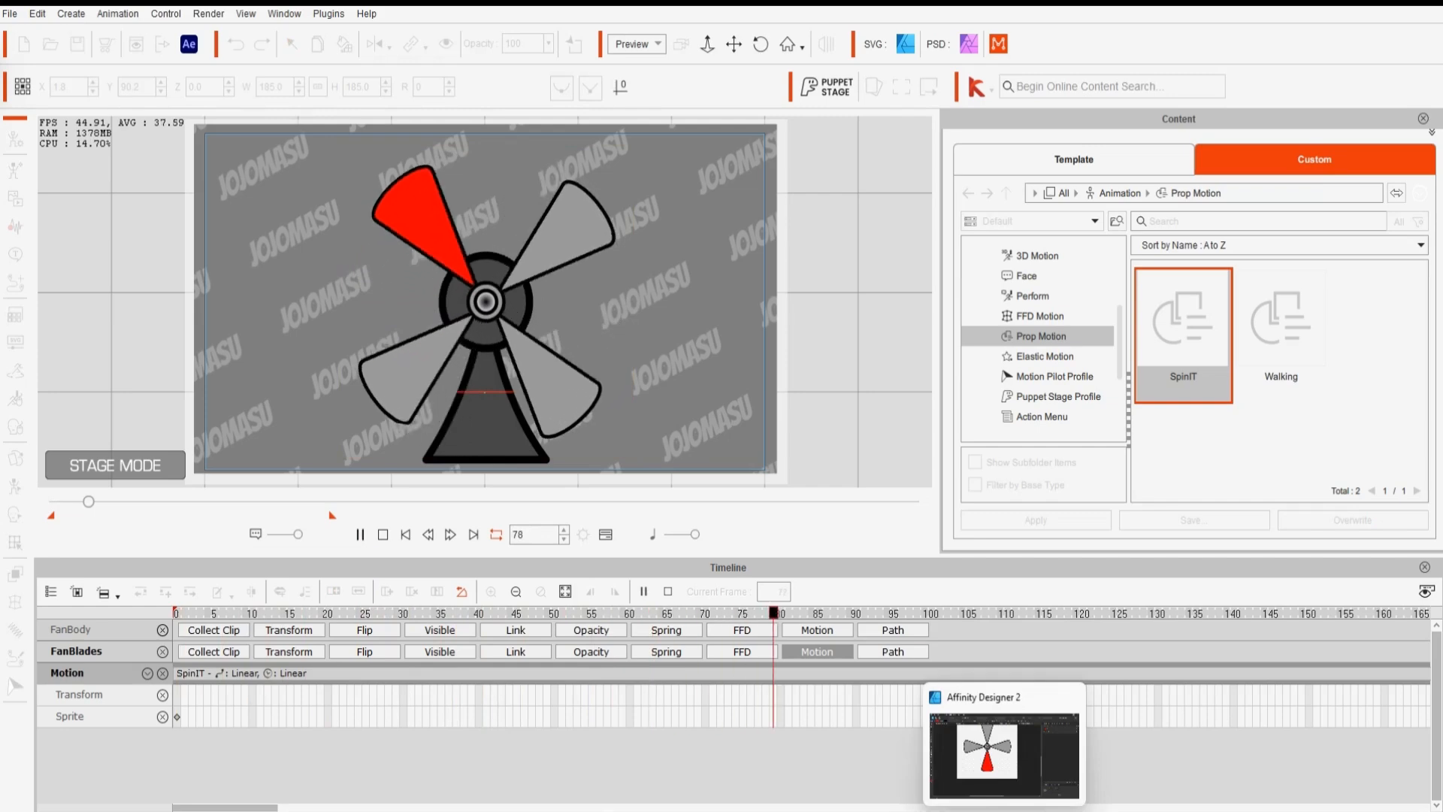